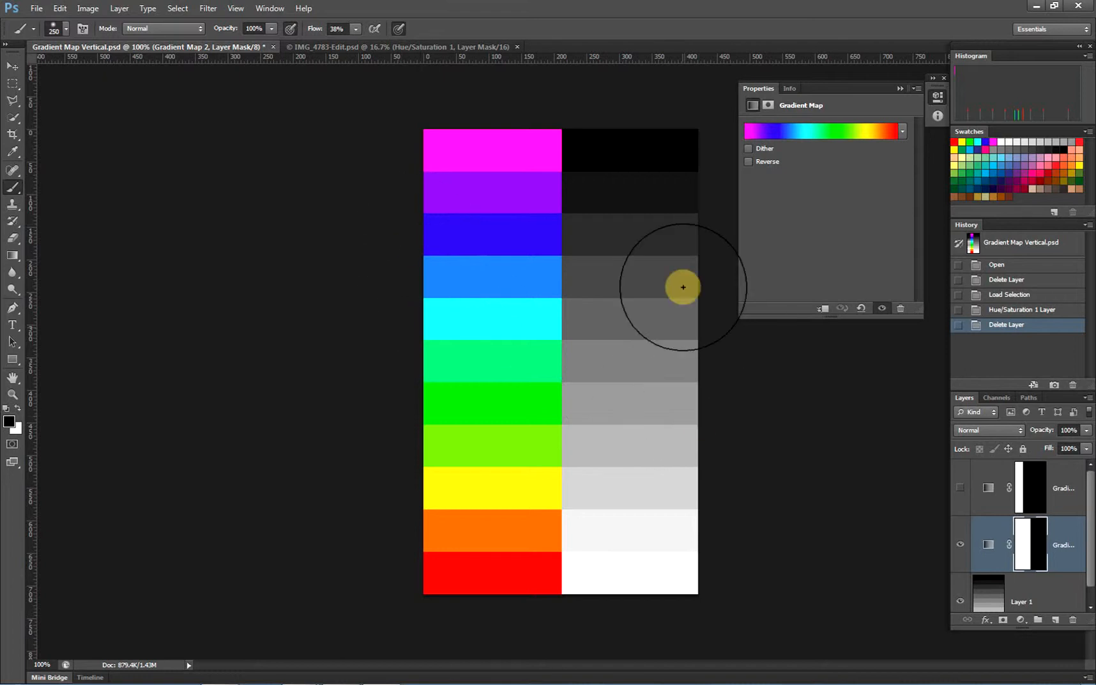
# Compare the tone chart with the rainbow Gradient Map layer hidden and shown
pyautogui.click(959, 545)
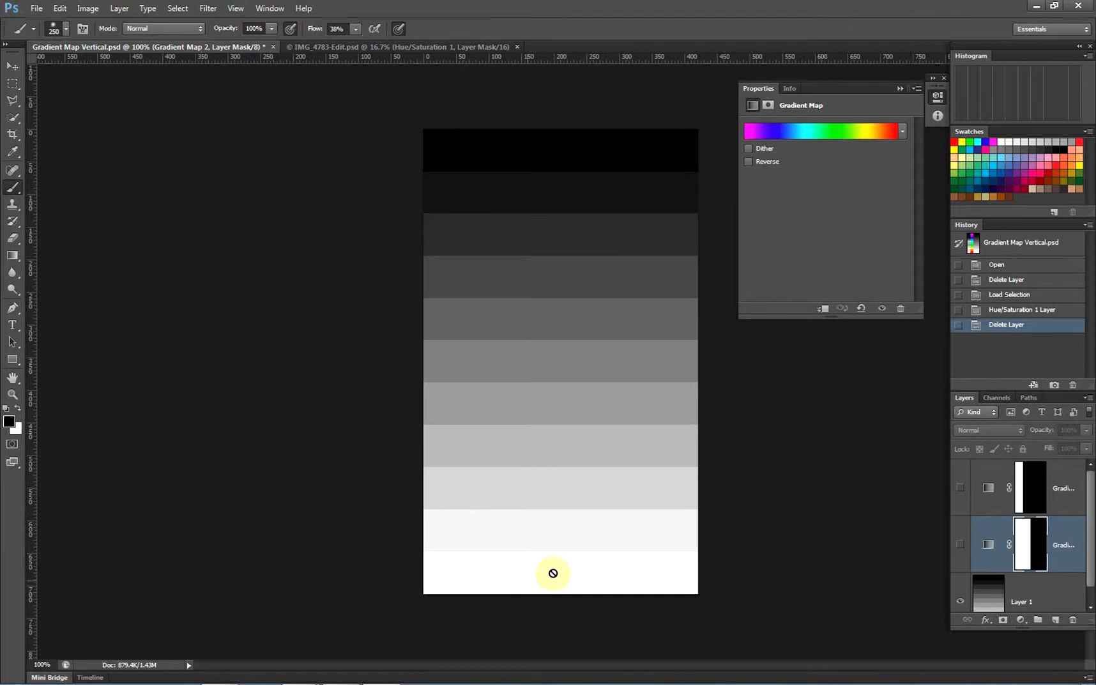
pyautogui.click(961, 545)
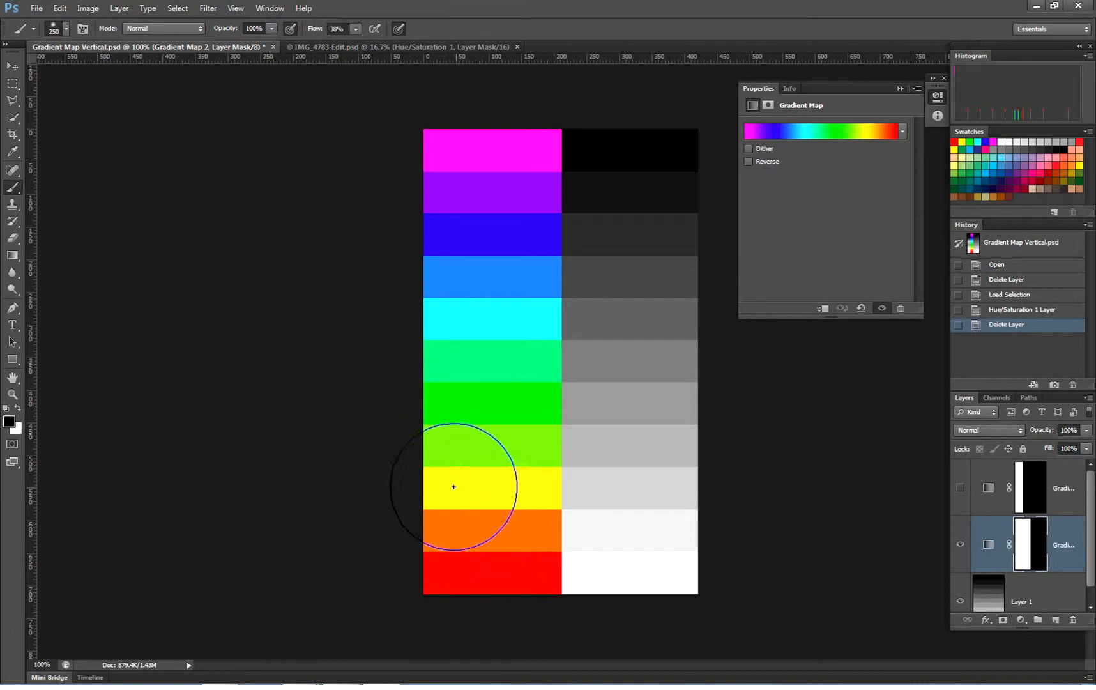
pyautogui.click(374, 475)
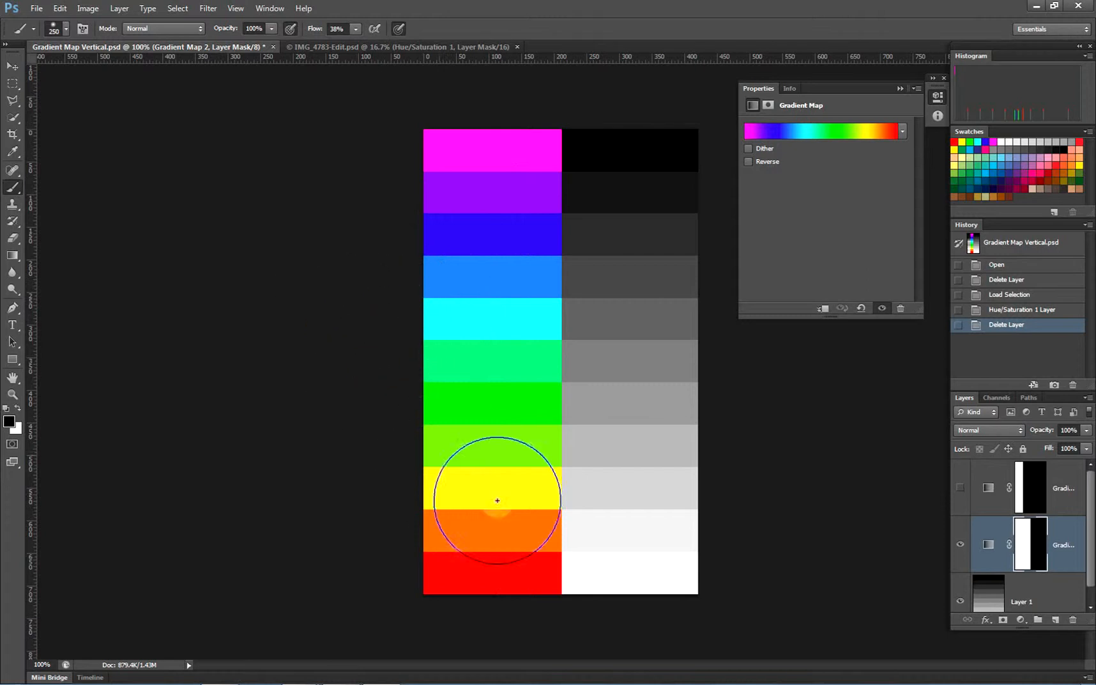
# Make the black-to-white Gradient Map layer visible over the chart and reduce the brush size to 100
pyautogui.click(989, 489)
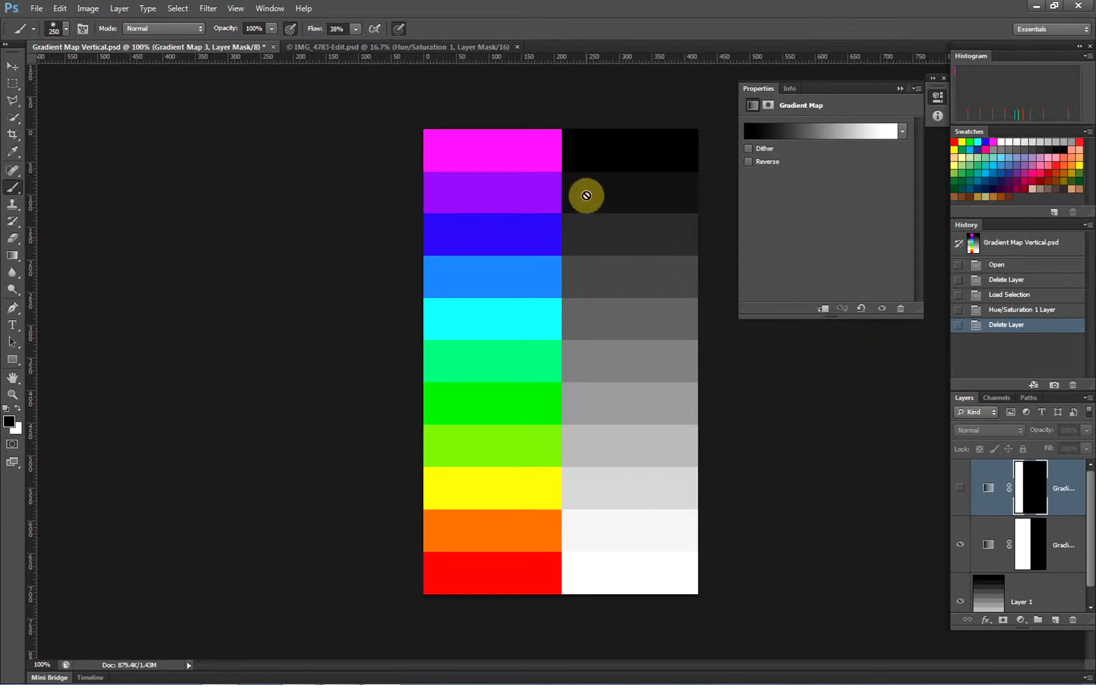
pyautogui.click(961, 492)
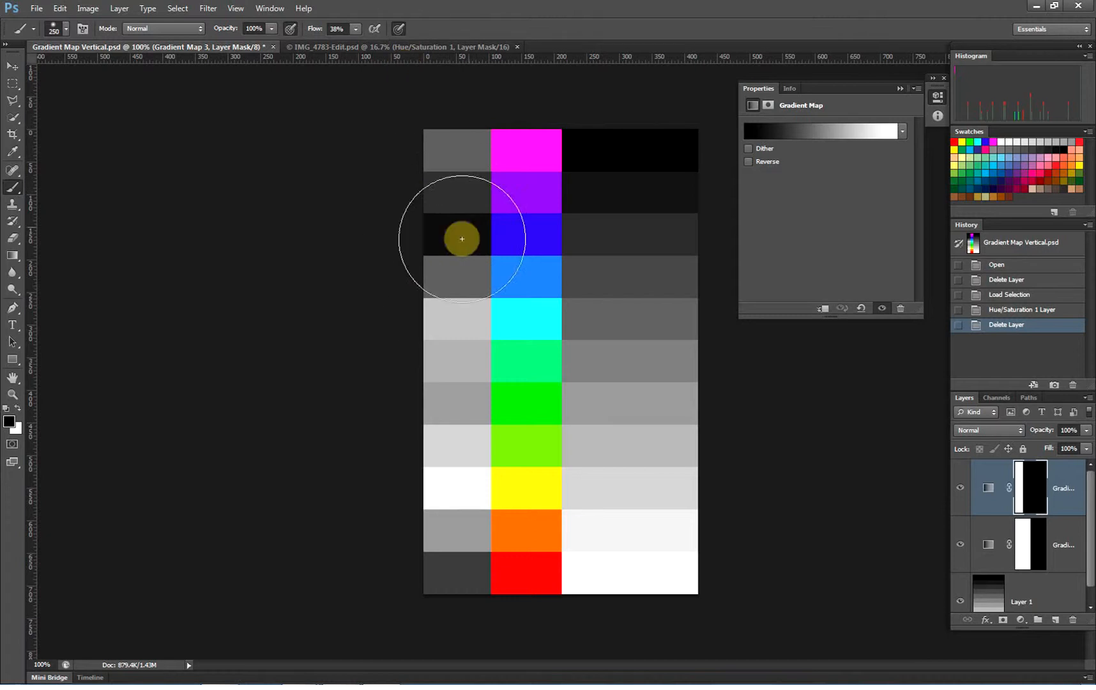
pyautogui.press('[')
pyautogui.press('[')
pyautogui.press('[')
pyautogui.press('[')
pyautogui.press('[')
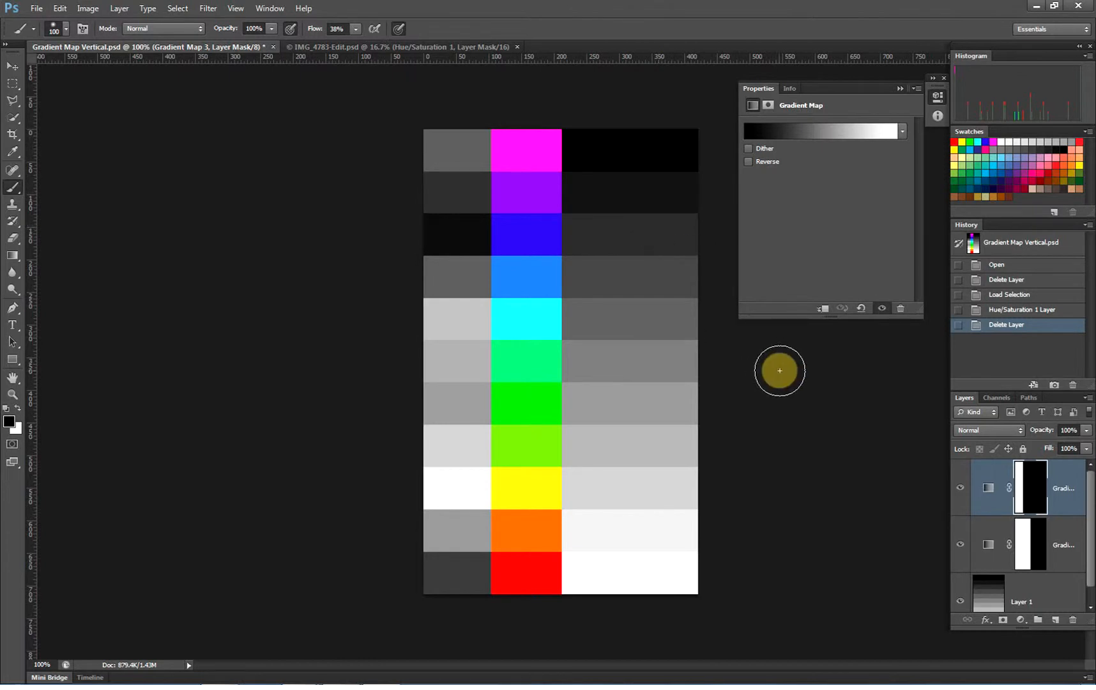
# Add a Hue/Saturation adjustment layer masked to the same strip as the black-to-white Gradient Map
pyautogui.keyDown('ctrl'); pyautogui.click(1026, 485); pyautogui.keyUp('ctrl')
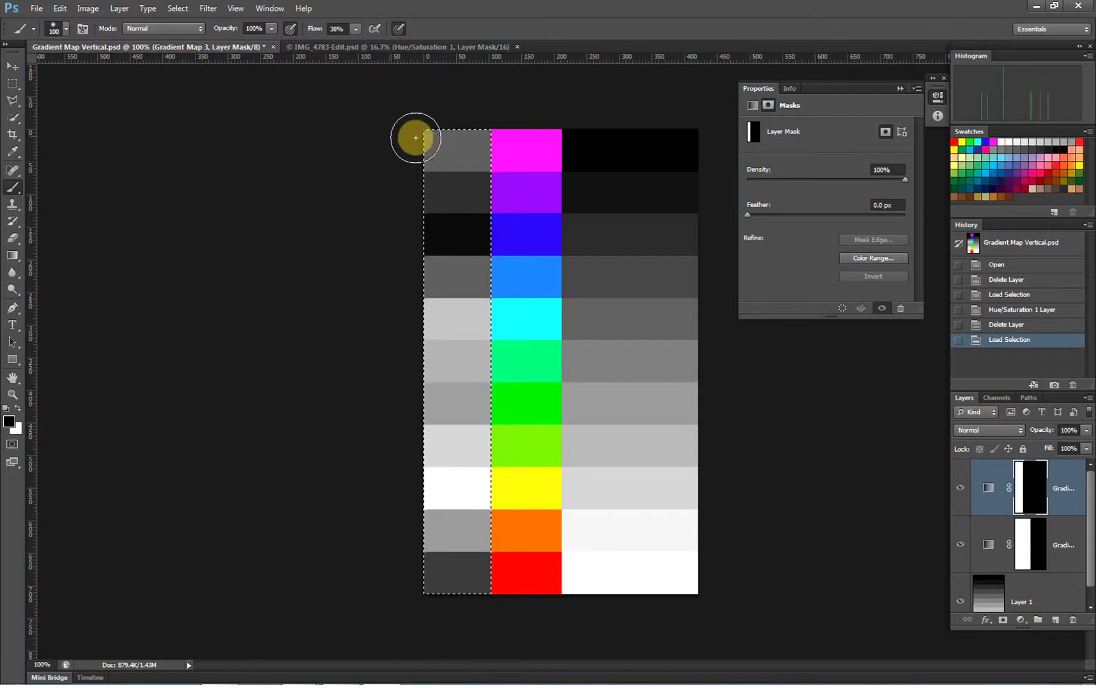
pyautogui.click(1022, 620)
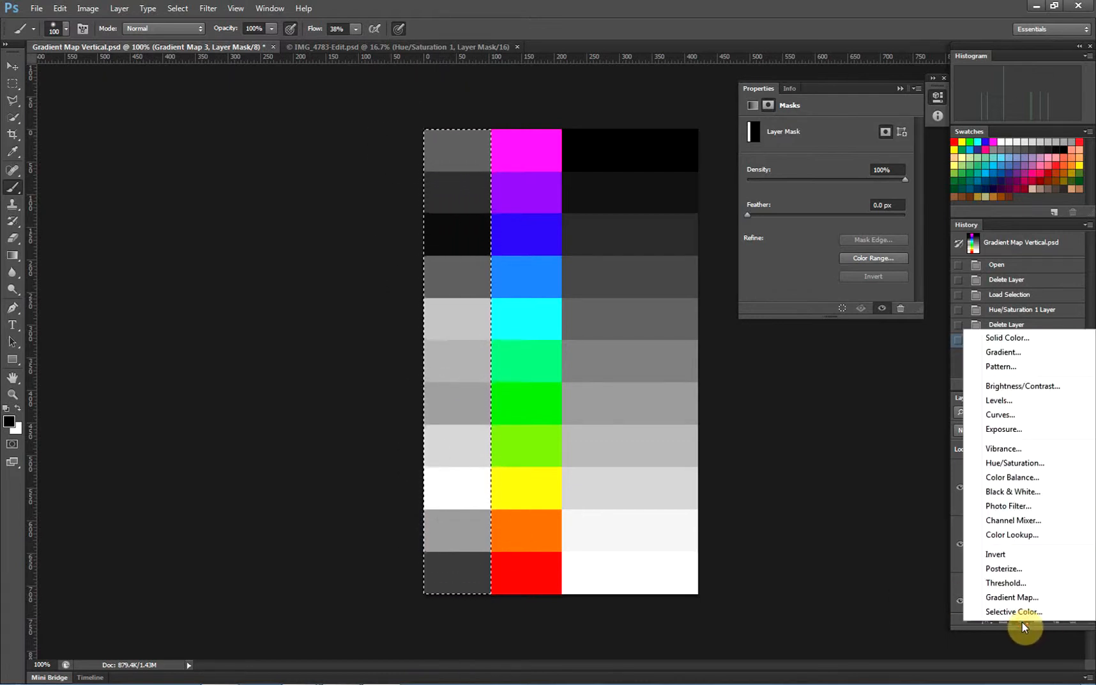
pyautogui.click(1019, 465)
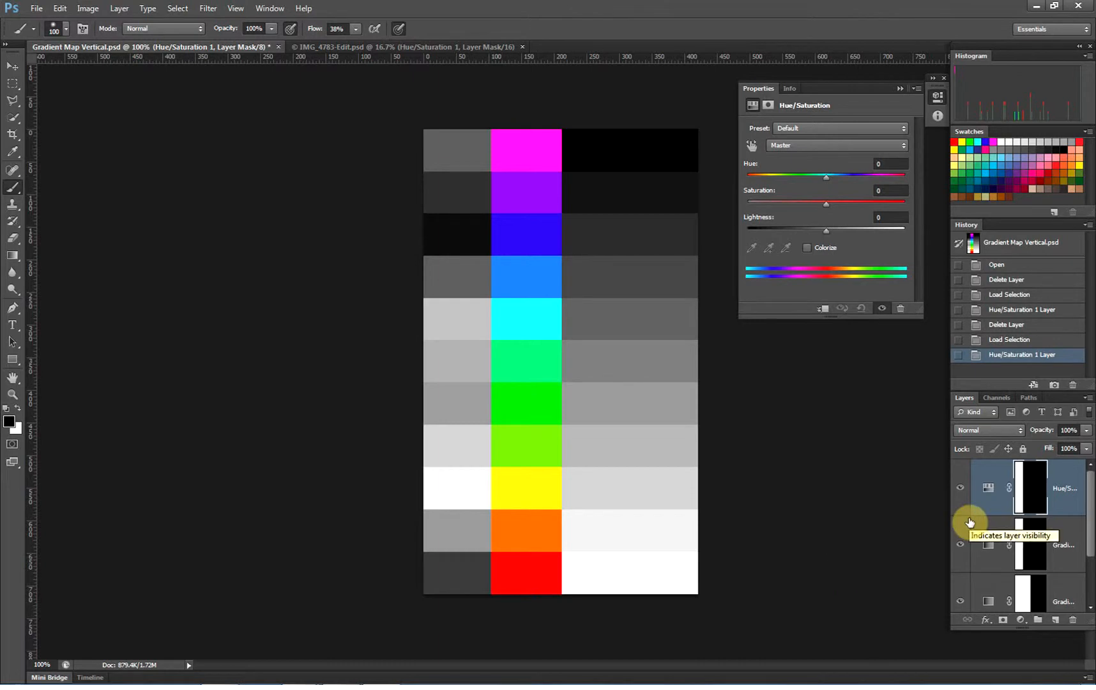
# Set the Hue/Saturation layer's blend mode to Luminosity and place it directly below the black-to-white Gradient Map layer
pyautogui.click(1001, 430)
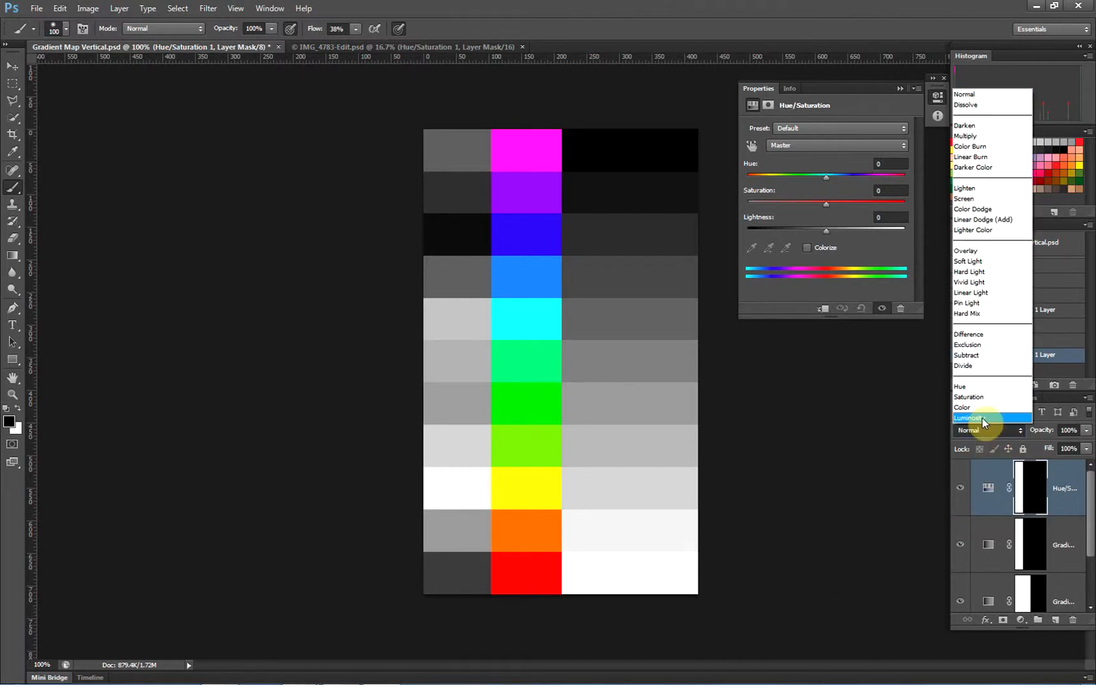
pyautogui.click(981, 417)
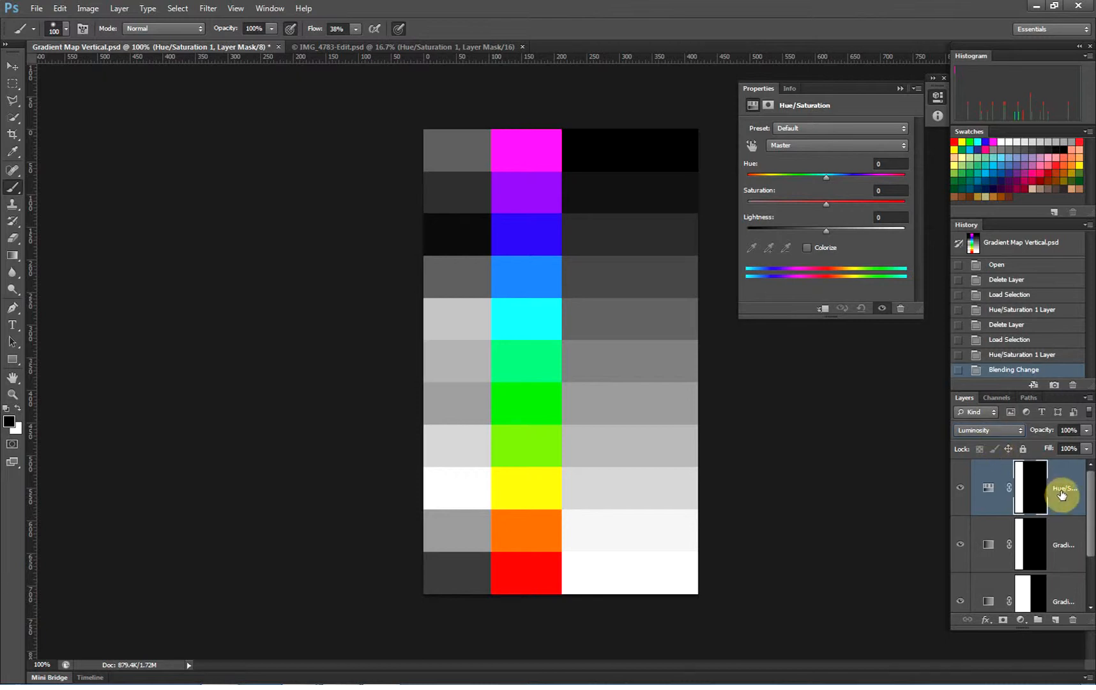
pyautogui.moveTo(1061, 490); pyautogui.dragTo(1053, 570)
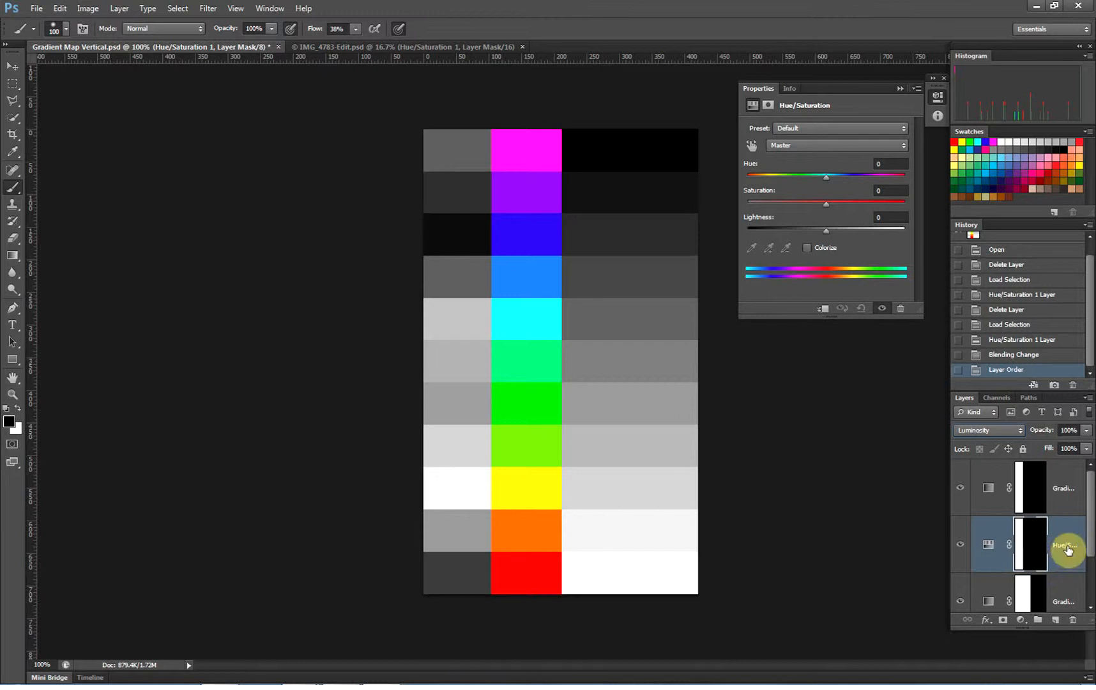
# Try changing the Master Lightness of the Hue/Saturation layer and reset it to 0
pyautogui.click(1064, 488)
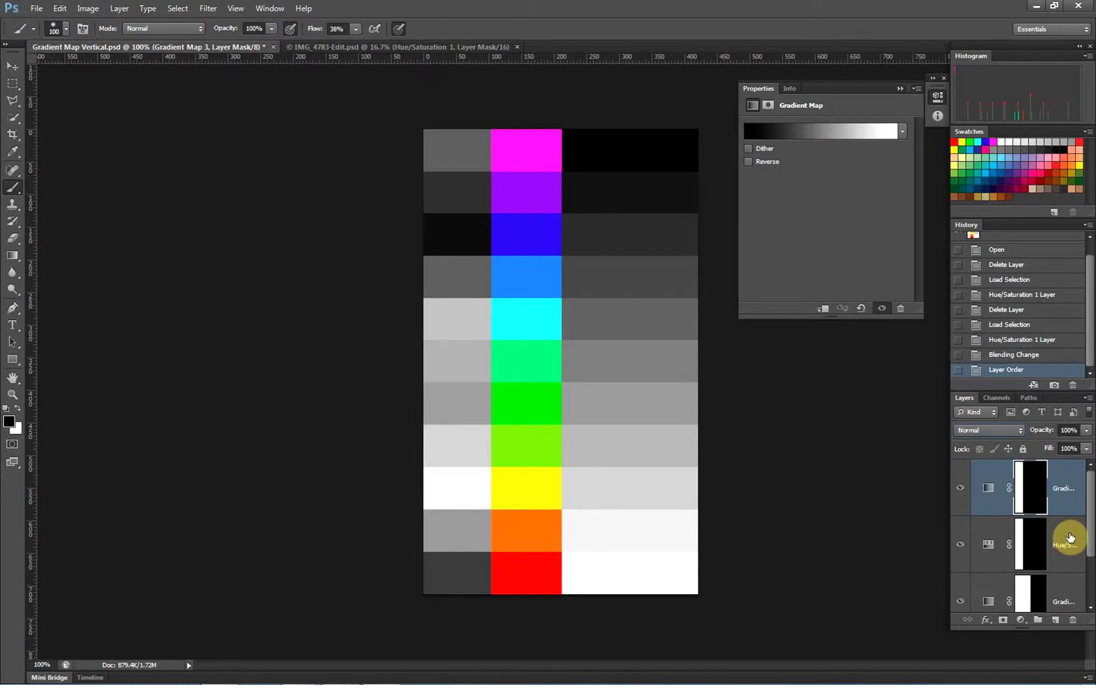
pyautogui.click(1055, 544)
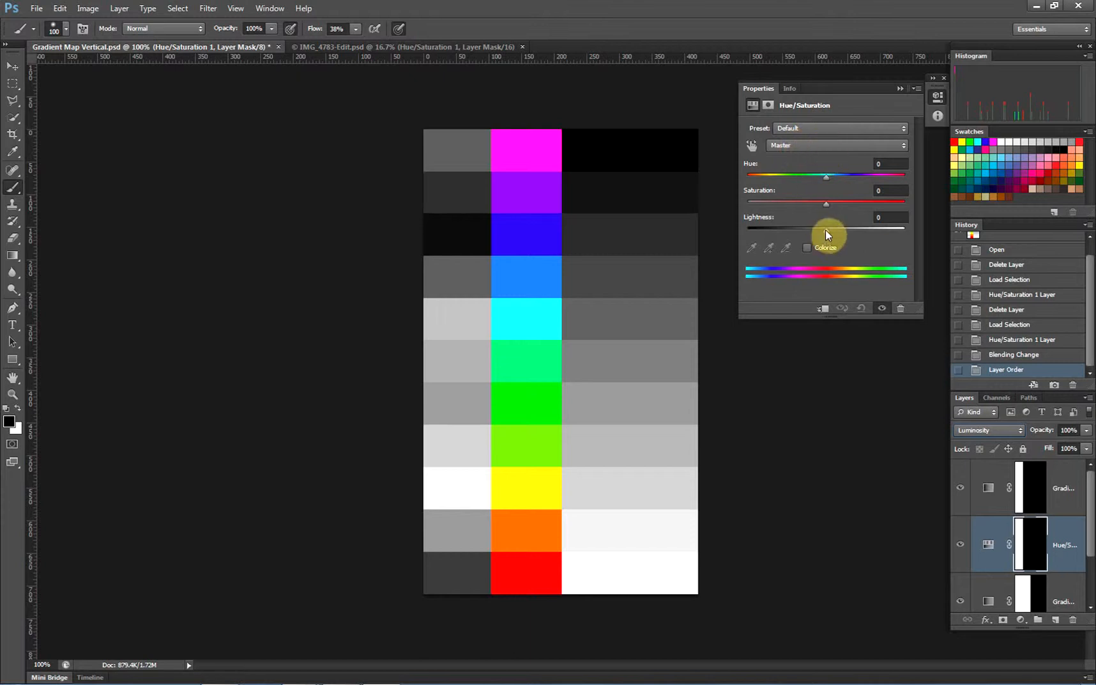
pyautogui.moveTo(826, 229); pyautogui.dragTo(872, 230)
pyautogui.doubleClick(759, 218)
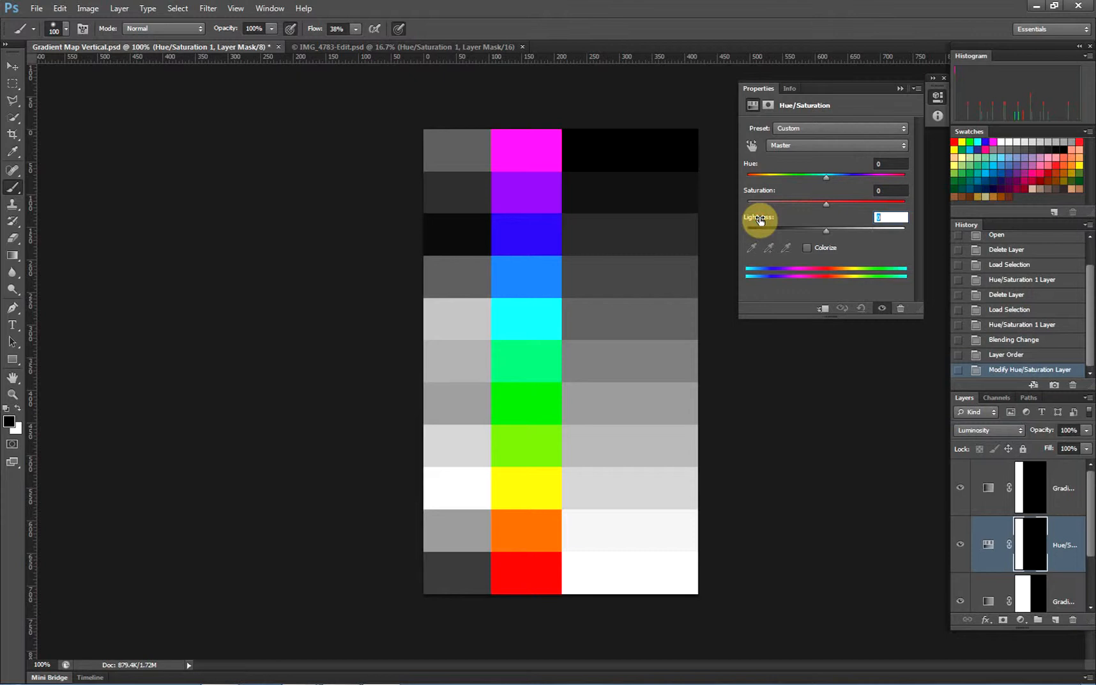
# Set the Blues range of the Hue/Saturation layer to Lightness -50 and Hue -34
pyautogui.click(833, 146)
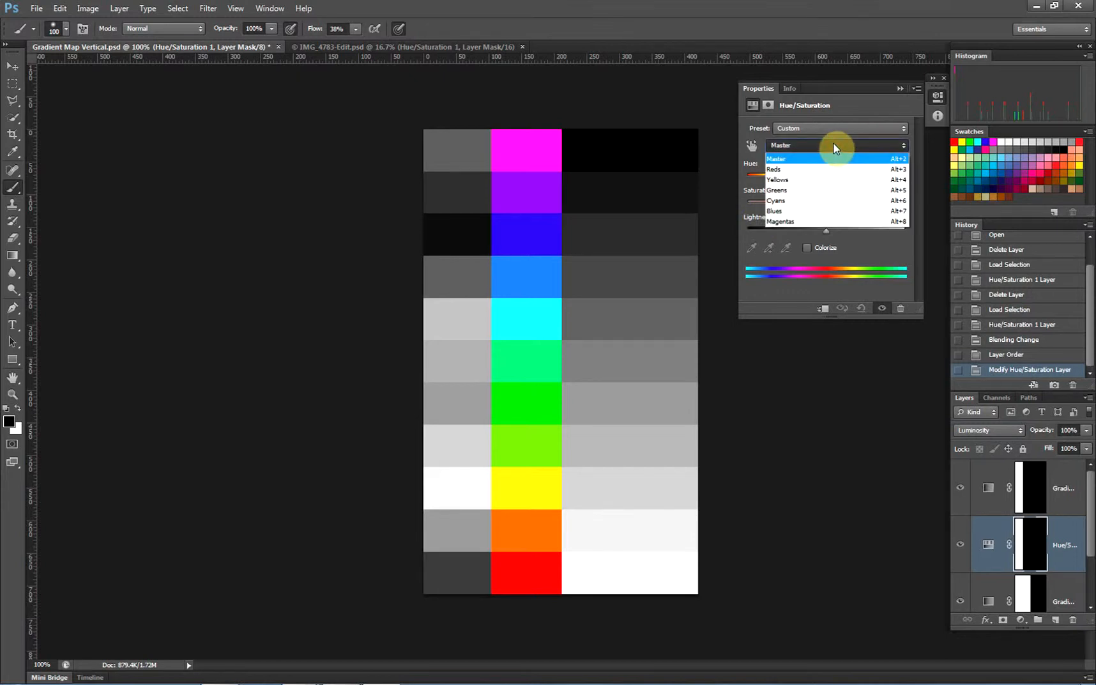
pyautogui.click(814, 211)
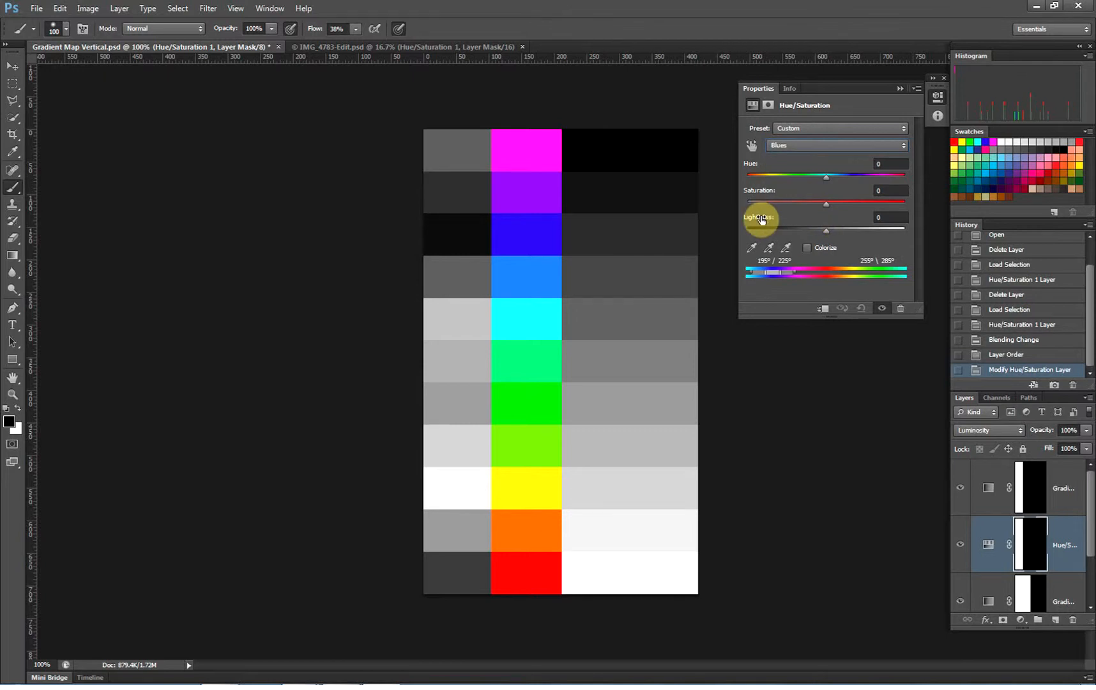
pyautogui.moveTo(827, 231)
pyautogui.mouseDown()
pyautogui.moveTo(783, 228)
pyautogui.moveTo(826, 228)
pyautogui.mouseUp()
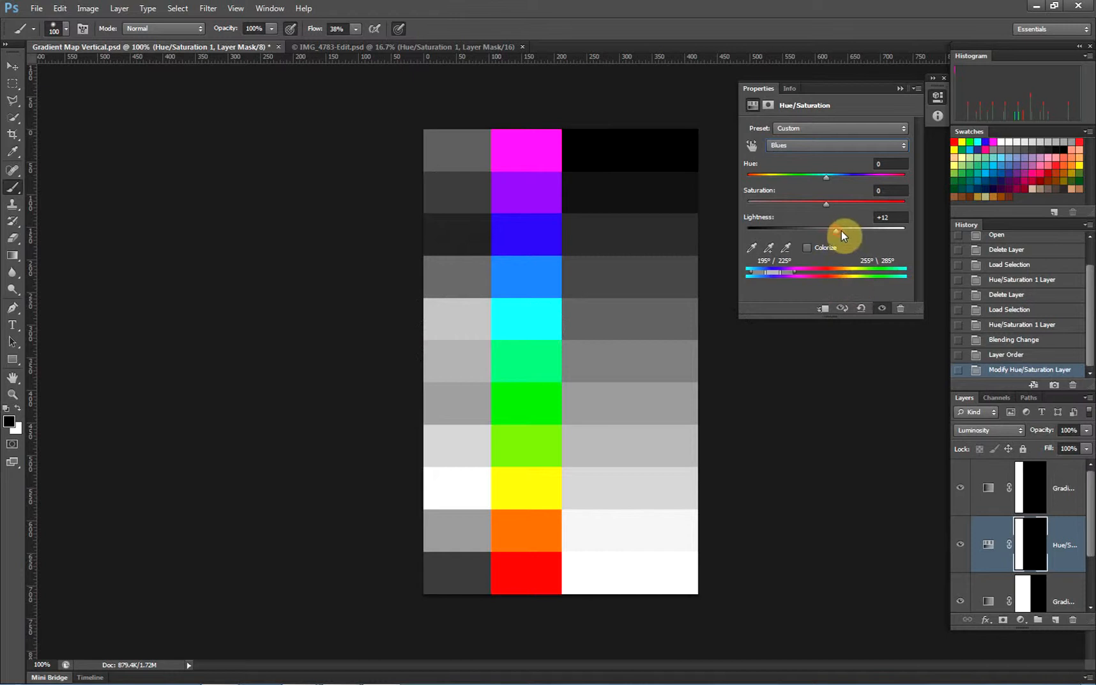
pyautogui.moveTo(841, 230); pyautogui.dragTo(788, 235)
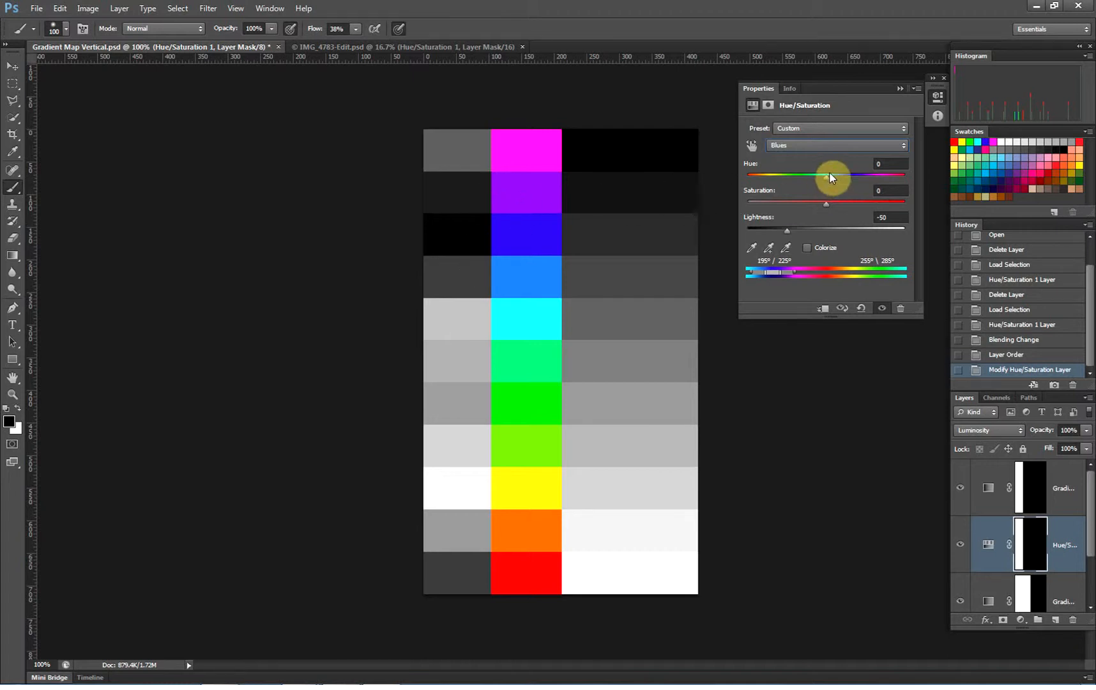
pyautogui.moveTo(825, 178); pyautogui.dragTo(793, 175)
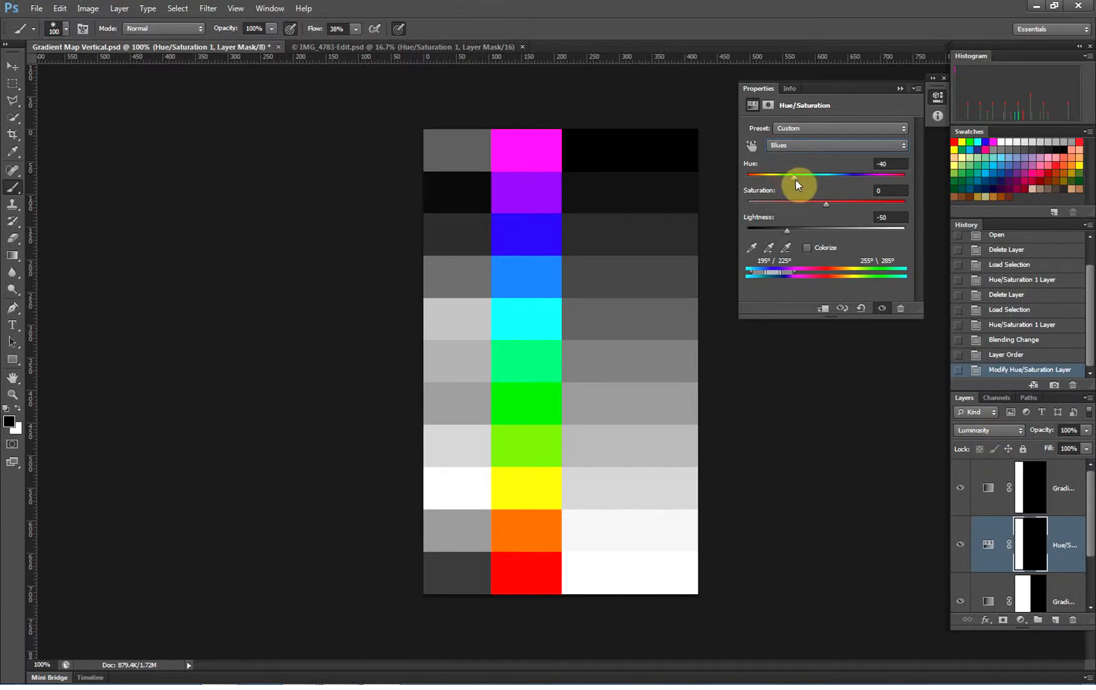
pyautogui.moveTo(795, 179)
pyautogui.mouseDown()
pyautogui.moveTo(868, 179)
pyautogui.moveTo(801, 182)
pyautogui.mouseUp()
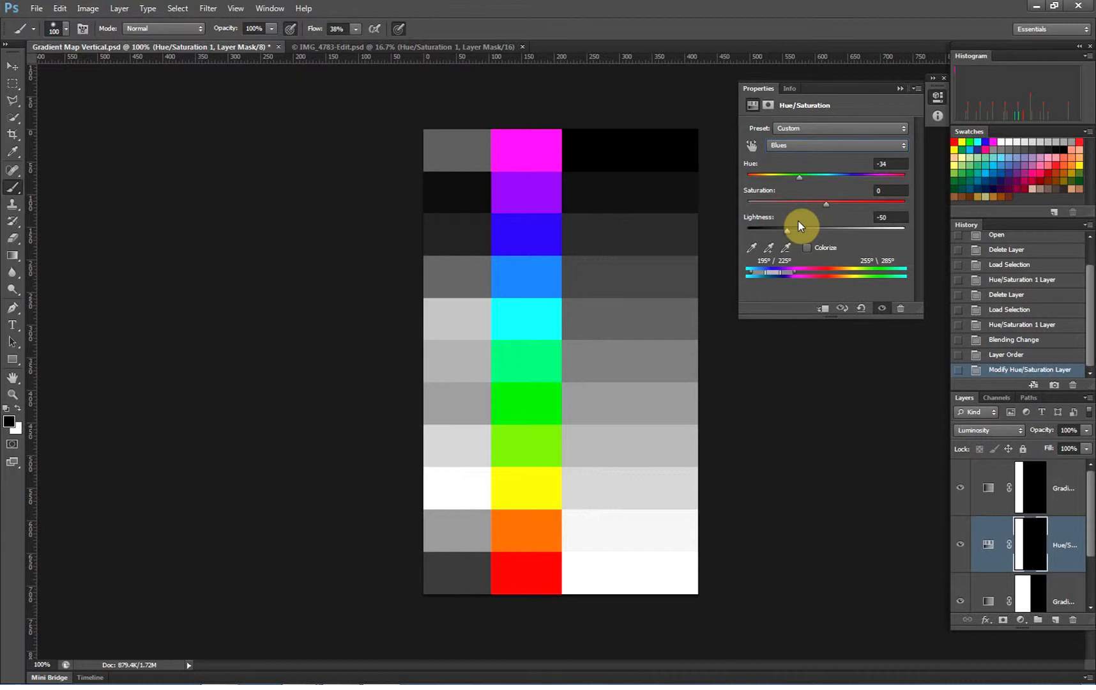
# Brighten the Reds range of the Hue/Saturation layer to Lightness +40
pyautogui.click(797, 145)
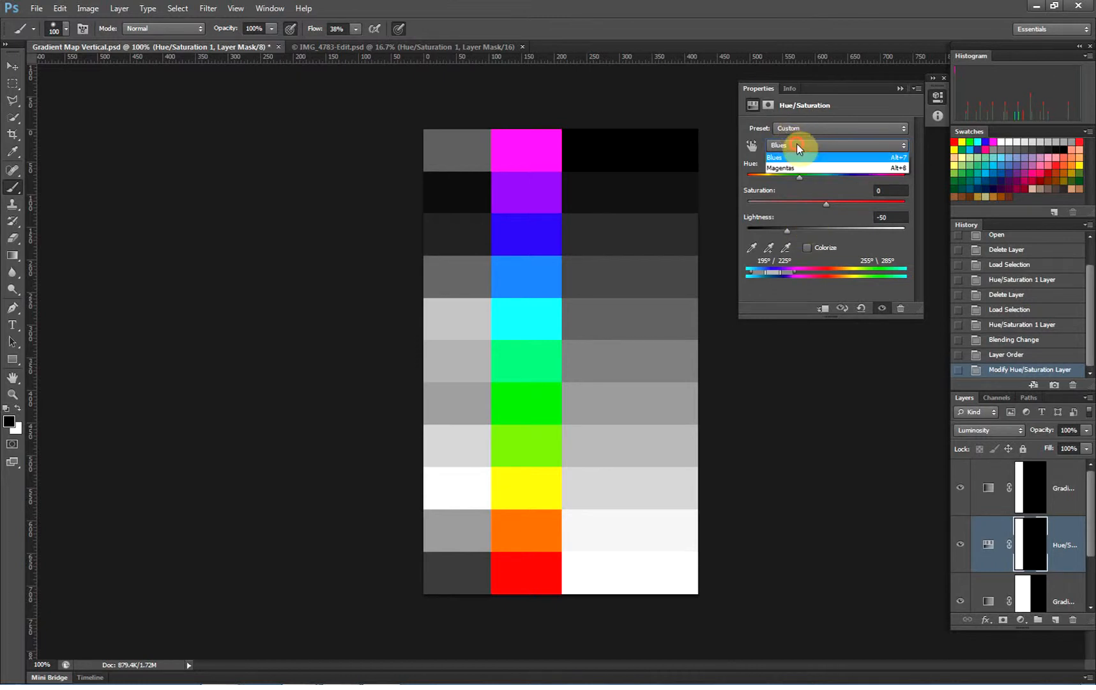
pyautogui.click(796, 169)
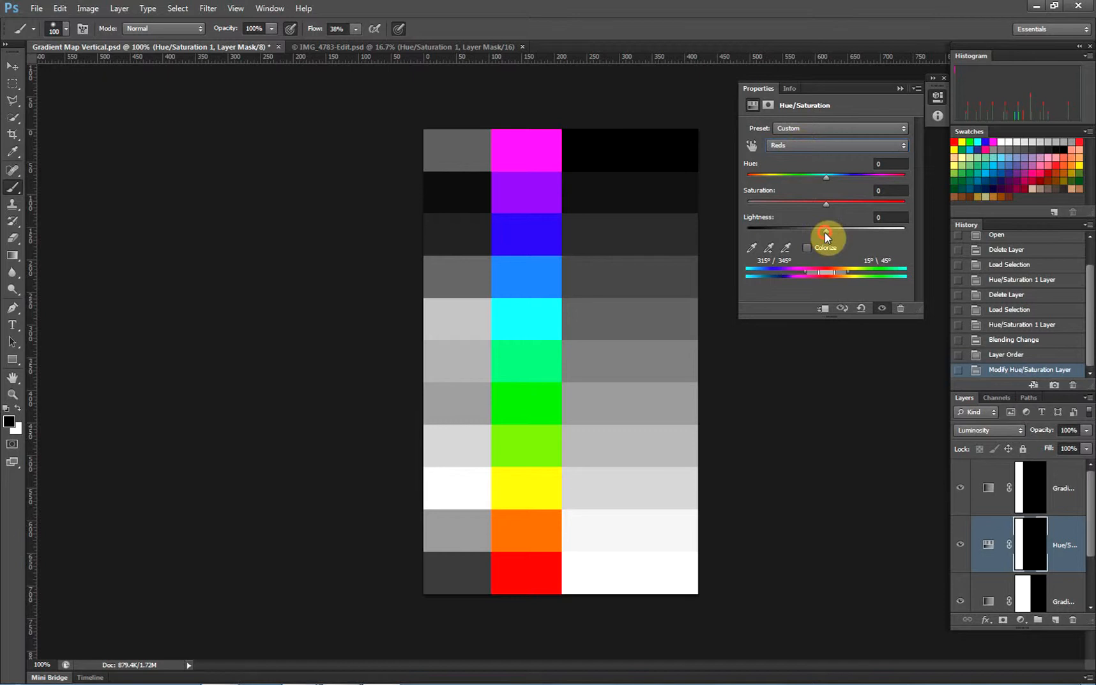
pyautogui.moveTo(824, 230); pyautogui.dragTo(859, 231)
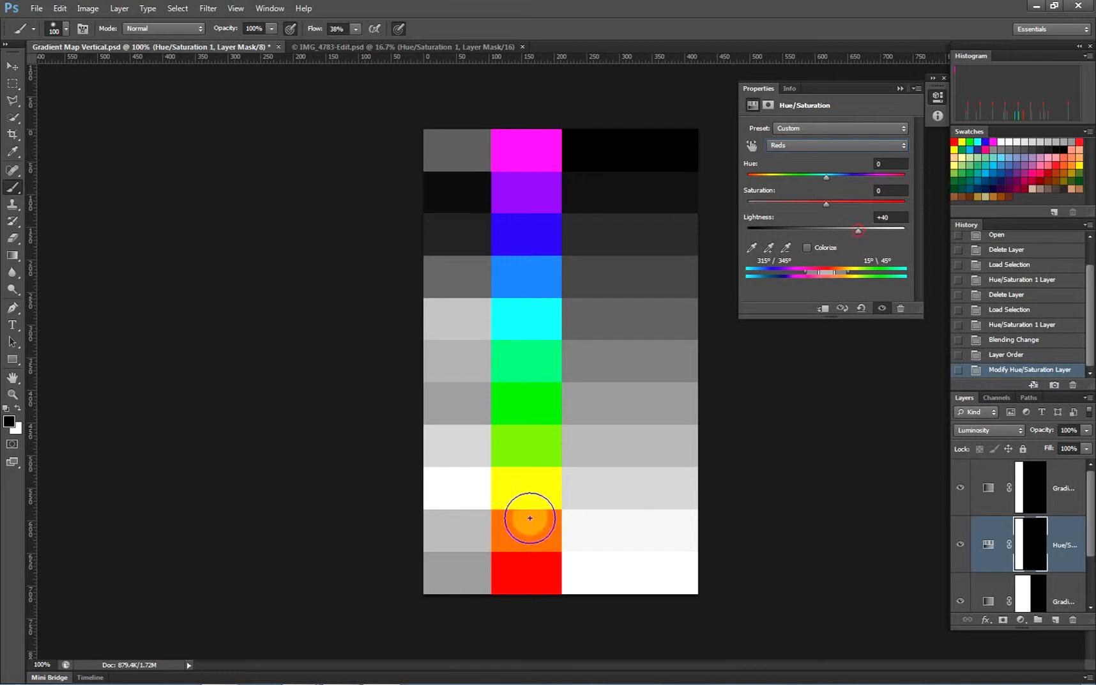
# Lower the Lightness of the Magentas range in the Hue/Saturation layer close to its minimum
pyautogui.click(809, 148)
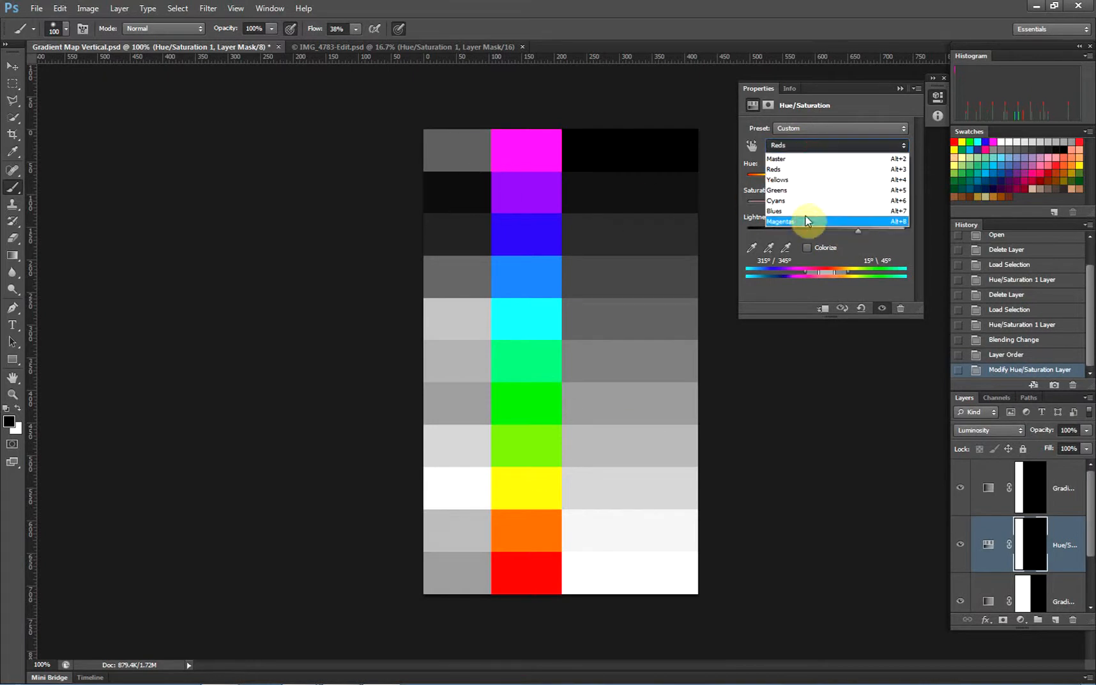
pyautogui.click(808, 221)
pyautogui.moveTo(826, 230); pyautogui.dragTo(759, 231)
# Shift the Hue of the Blues range in the Hue/Saturation layer to -101
pyautogui.click(797, 145)
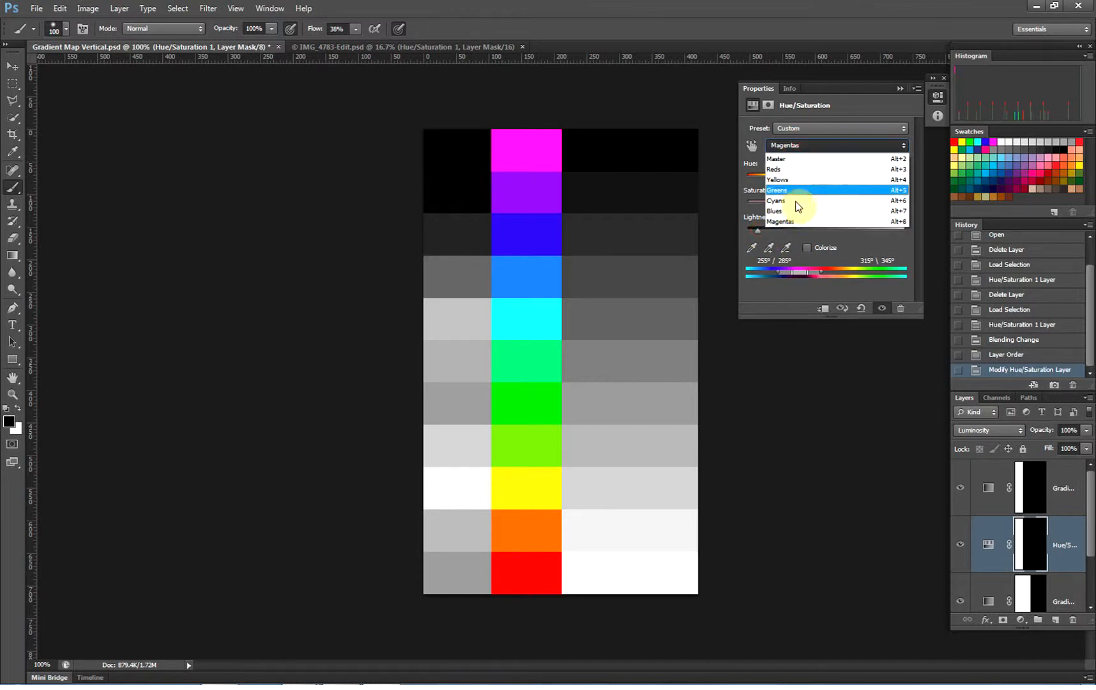
pyautogui.click(795, 212)
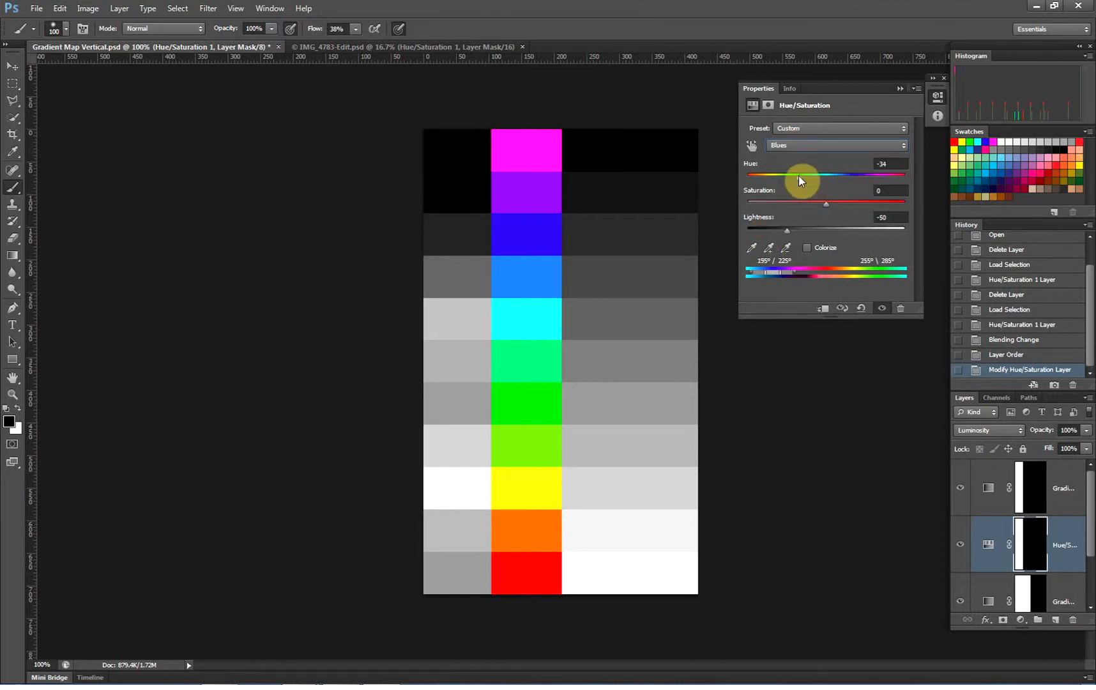
pyautogui.moveTo(806, 180); pyautogui.dragTo(774, 177)
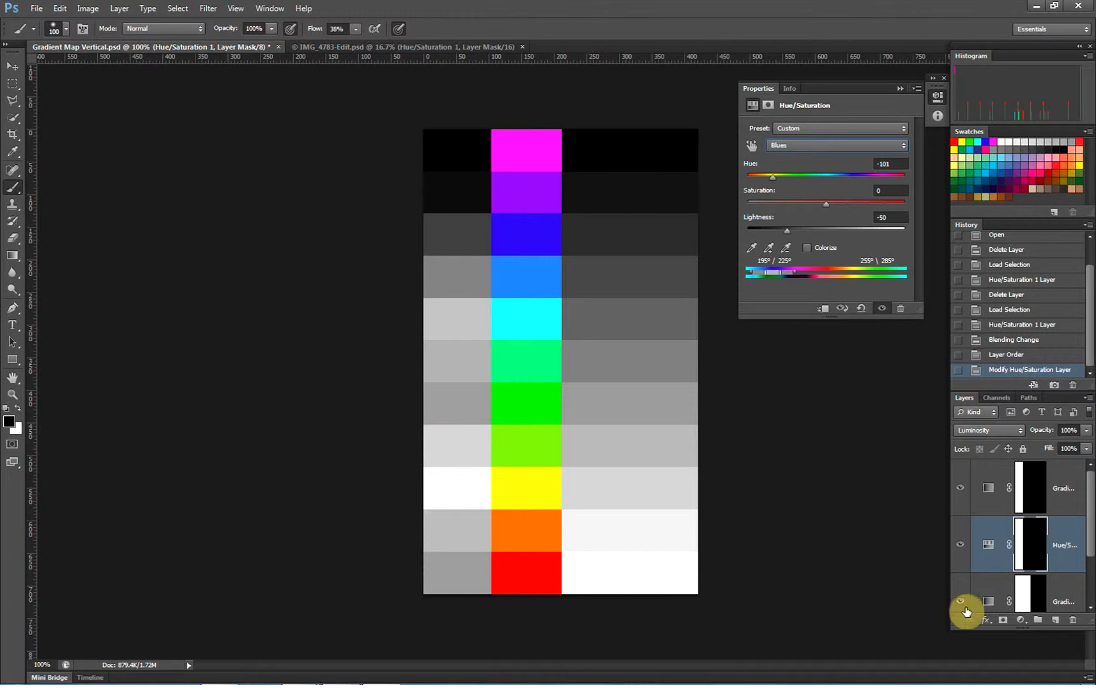
# Compare the chart's grayscale strip with the Hue/Saturation layer hidden and shown
pyautogui.click(960, 545)
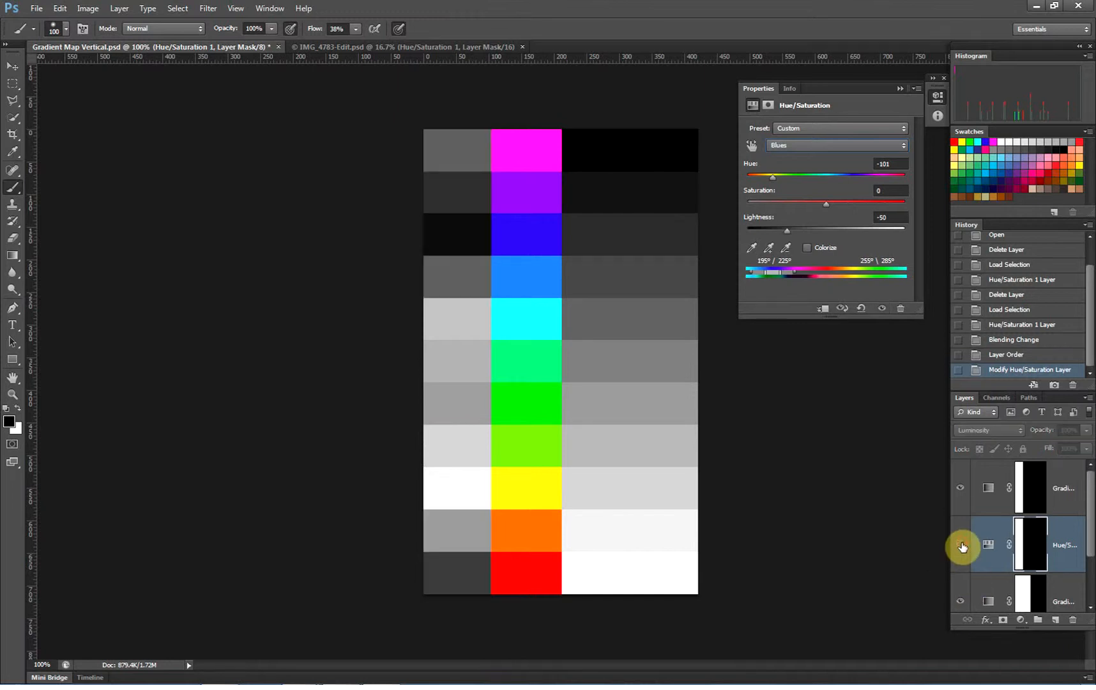
pyautogui.click(961, 545)
pyautogui.click(961, 545)
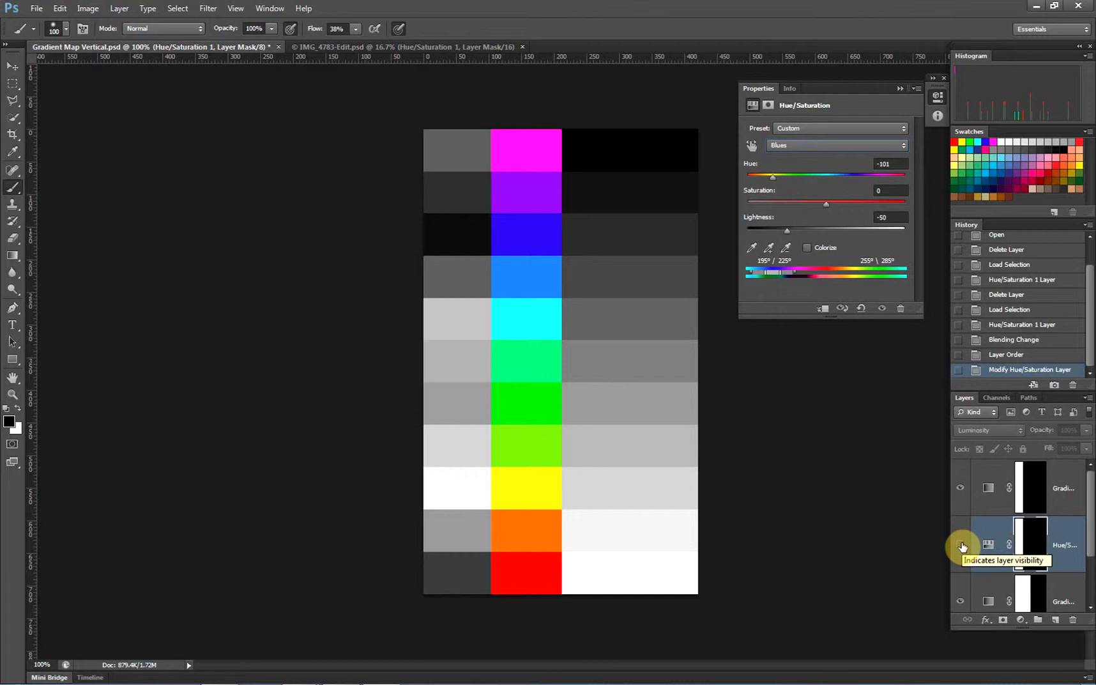
pyautogui.click(957, 546)
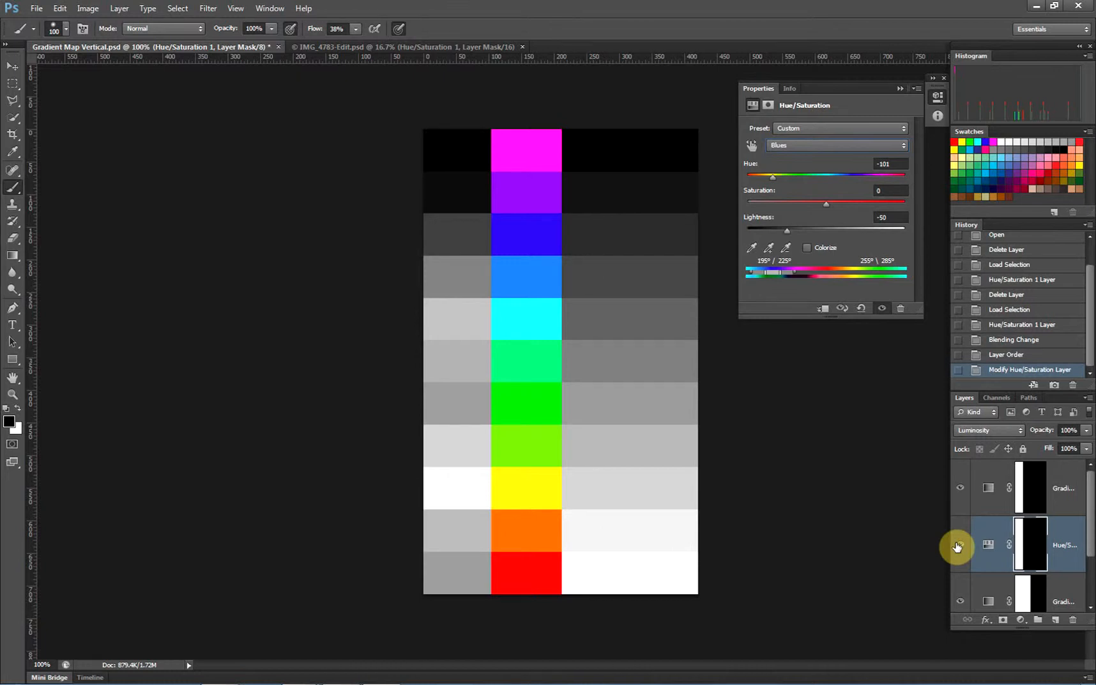
# Switch to the IMG_4783-Edit.psd document and delete its Hue/Saturation adjustment layer
pyautogui.click(334, 47)
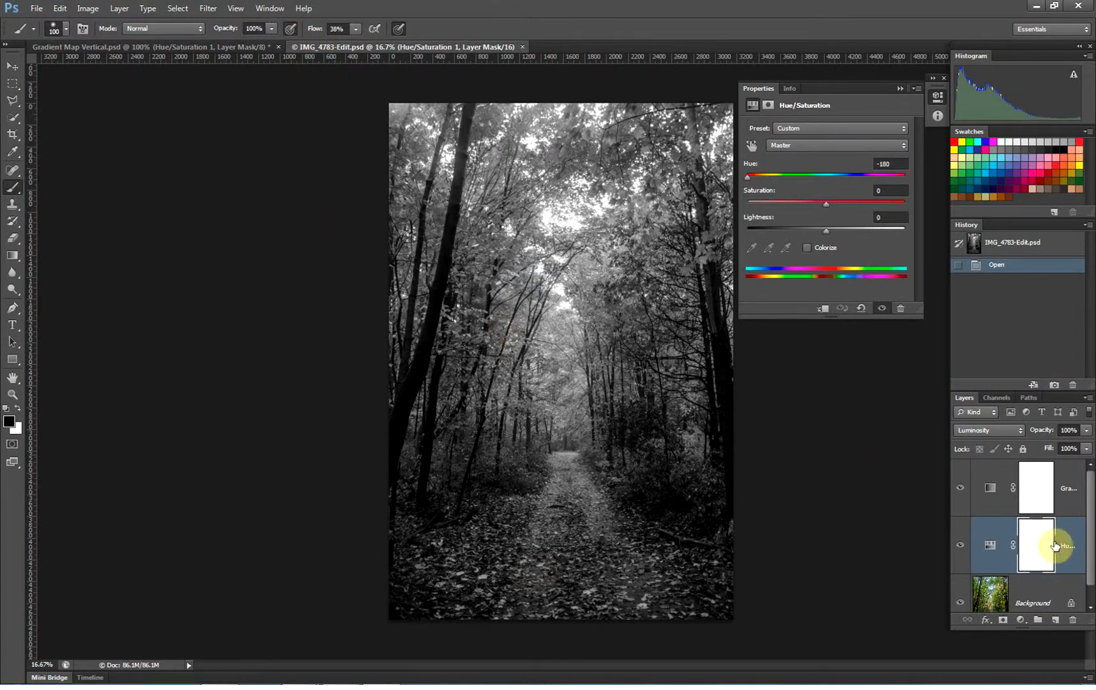
pyautogui.moveTo(1037, 542); pyautogui.dragTo(1073, 620)
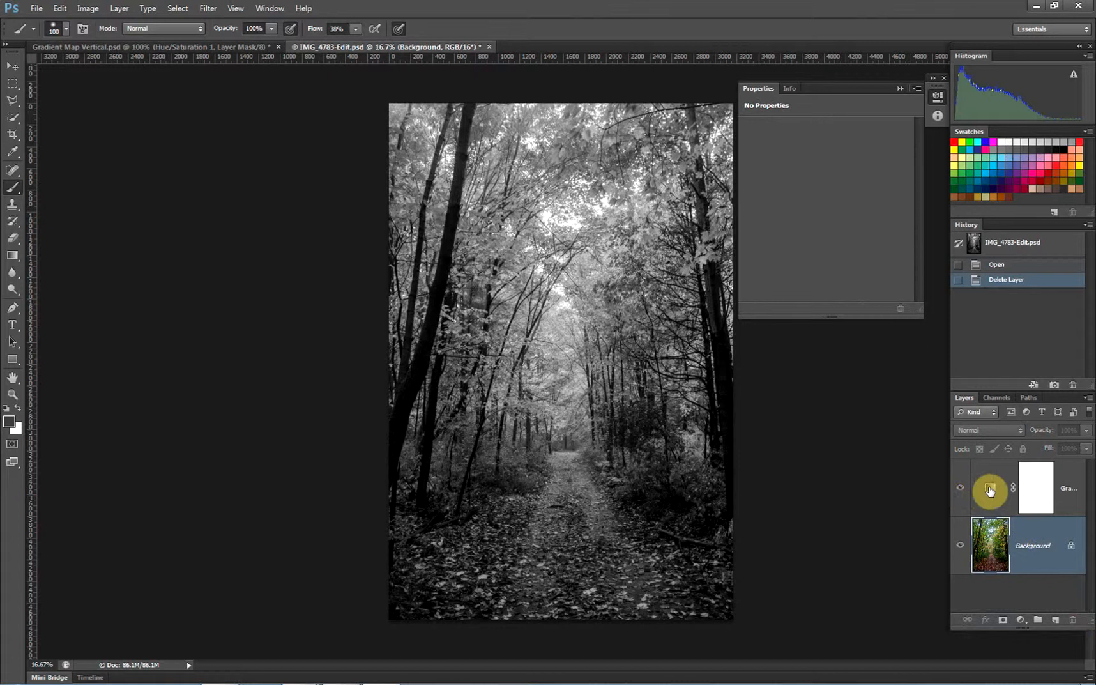
# Compare the forest photo with its Gradient Map hidden and shown, and select the Gradient Map layer
pyautogui.click(961, 488)
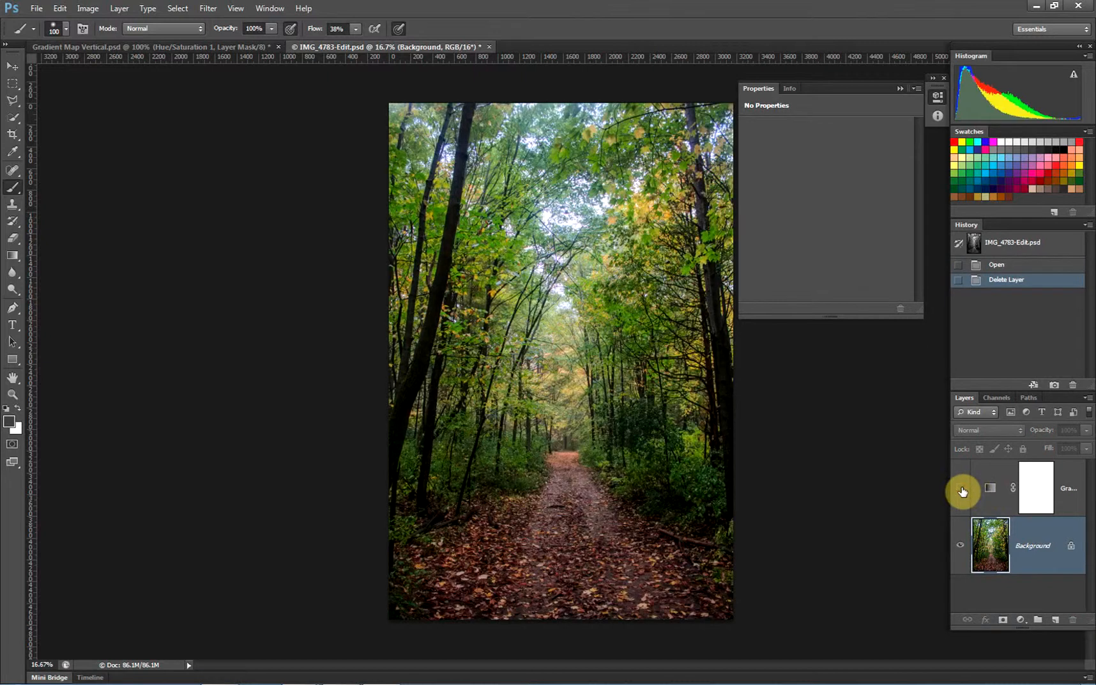
pyautogui.click(961, 488)
pyautogui.click(991, 488)
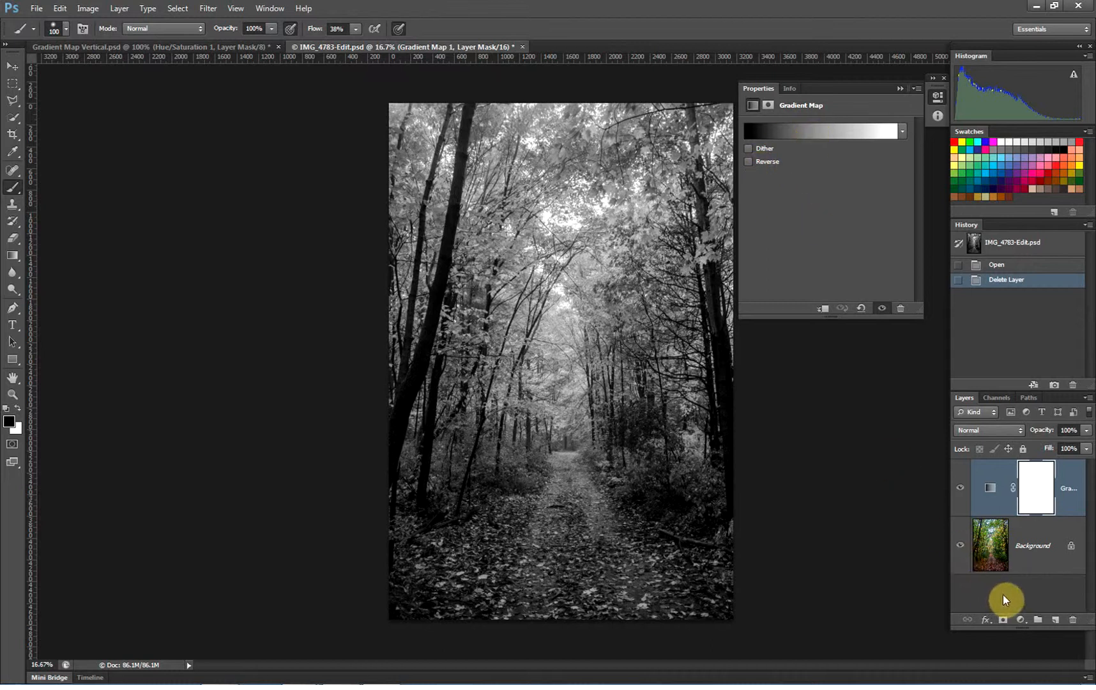
# Add a Hue/Saturation adjustment layer, set its blend mode to Luminosity, and place it beneath the Gradient Map layer
pyautogui.click(1021, 621)
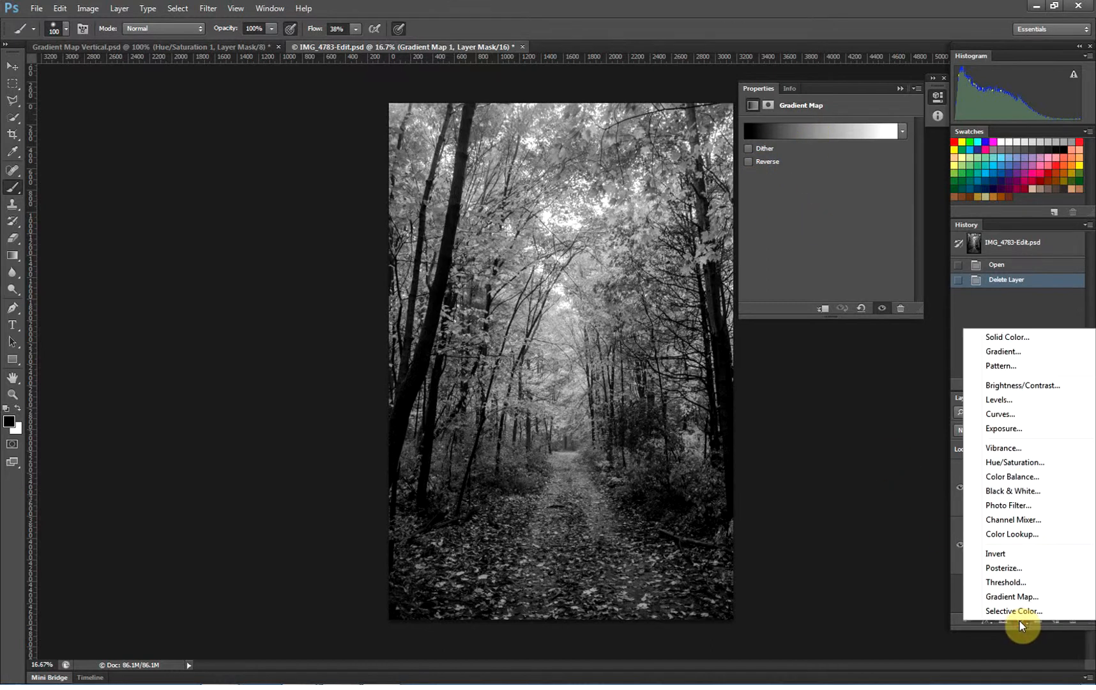
pyautogui.click(1017, 463)
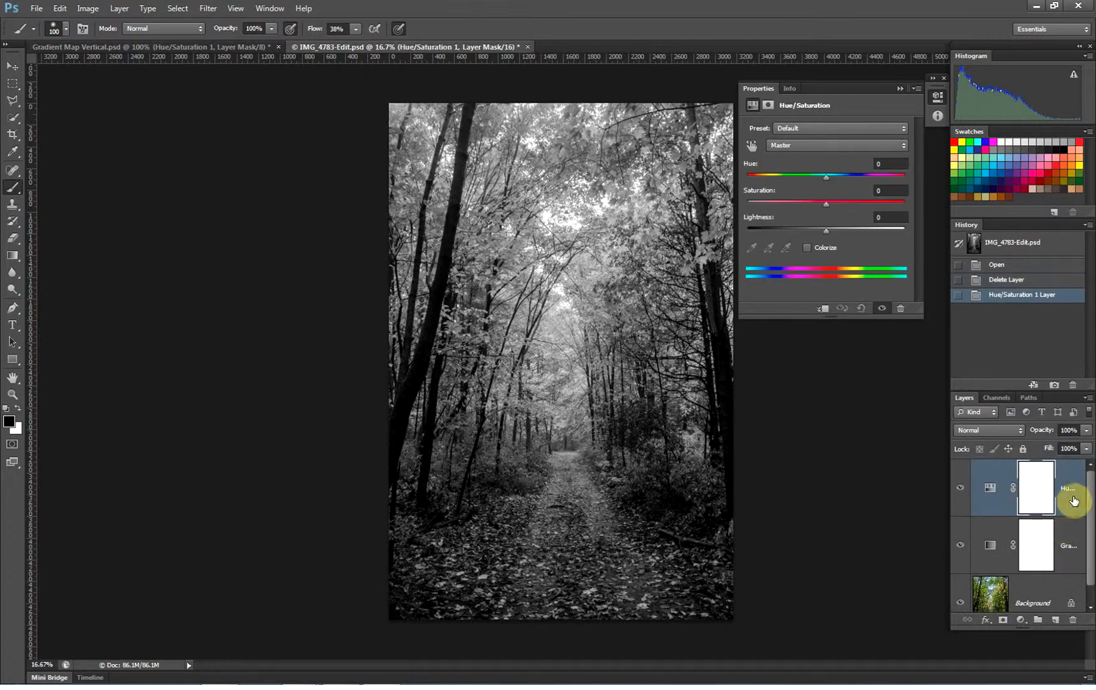
pyautogui.click(980, 429)
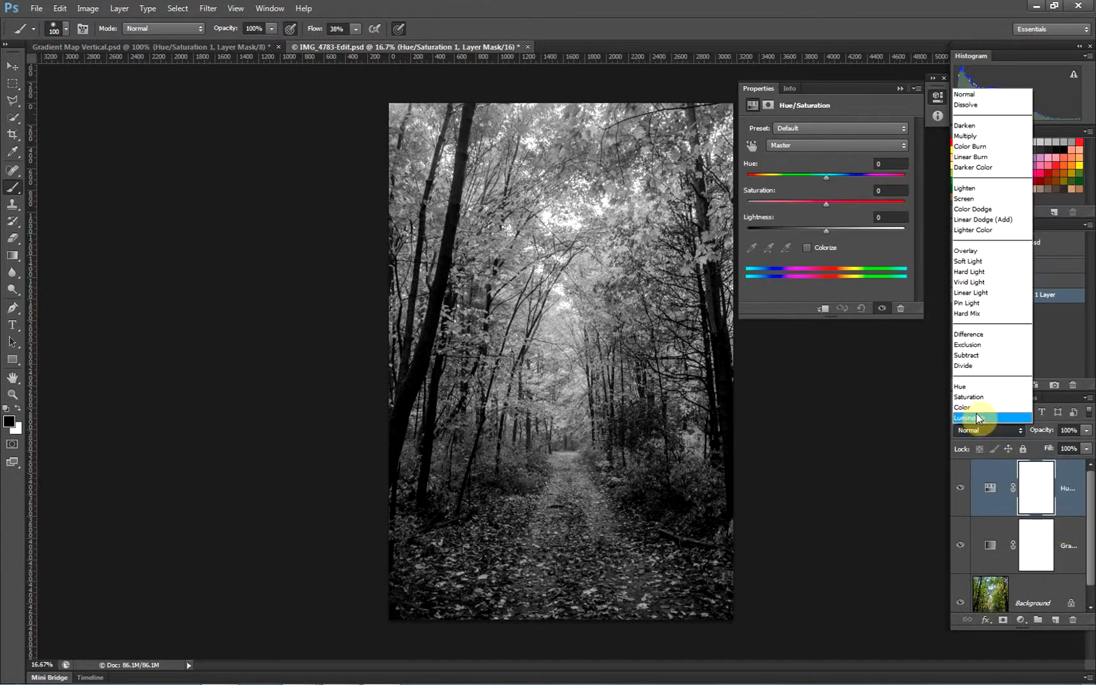
pyautogui.click(976, 416)
pyautogui.moveTo(1064, 485); pyautogui.dragTo(1060, 571)
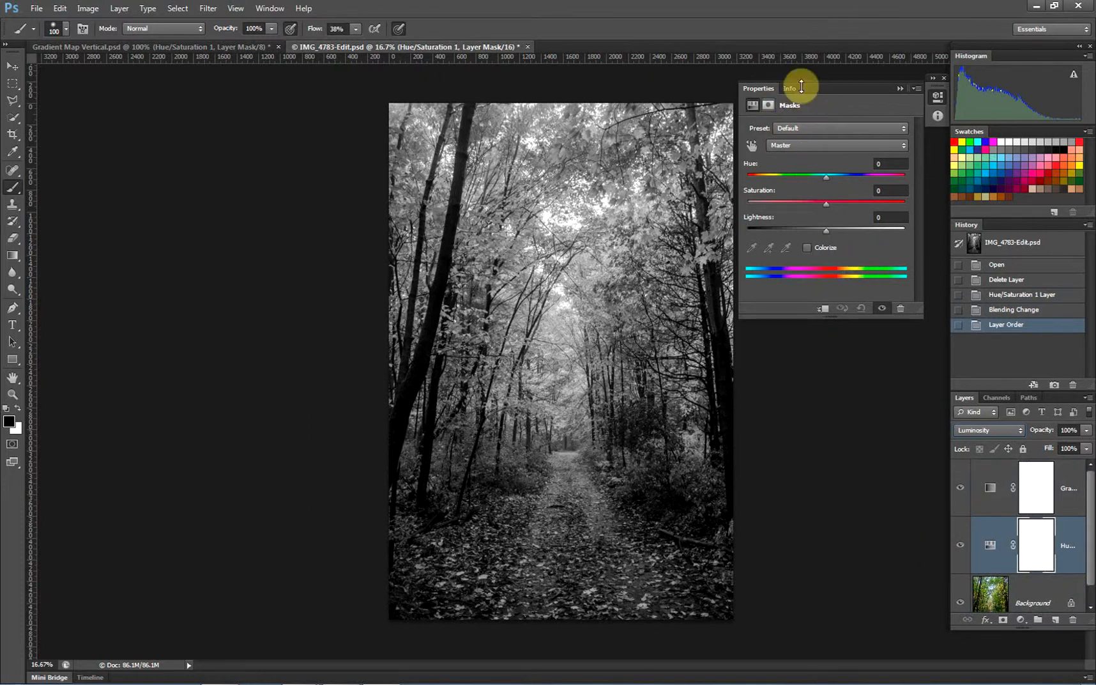
# Set the Reds range of the Hue/Saturation layer to Hue -137 and Lightness -100
pyautogui.click(806, 147)
pyautogui.click(799, 170)
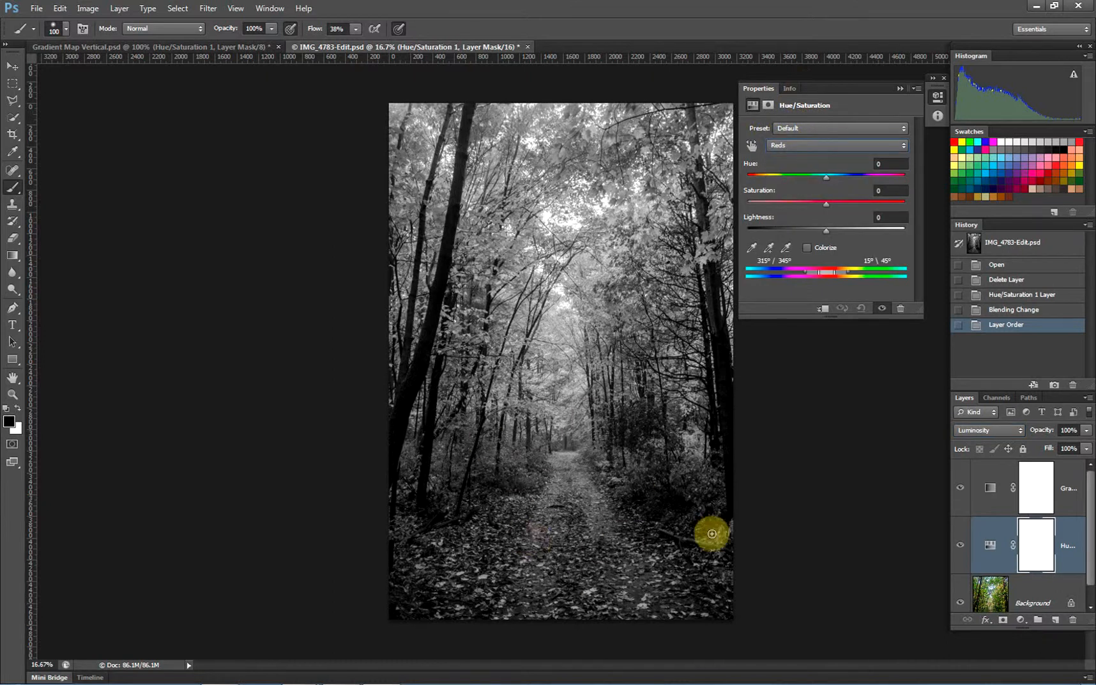
pyautogui.click(793, 148)
pyautogui.click(792, 146)
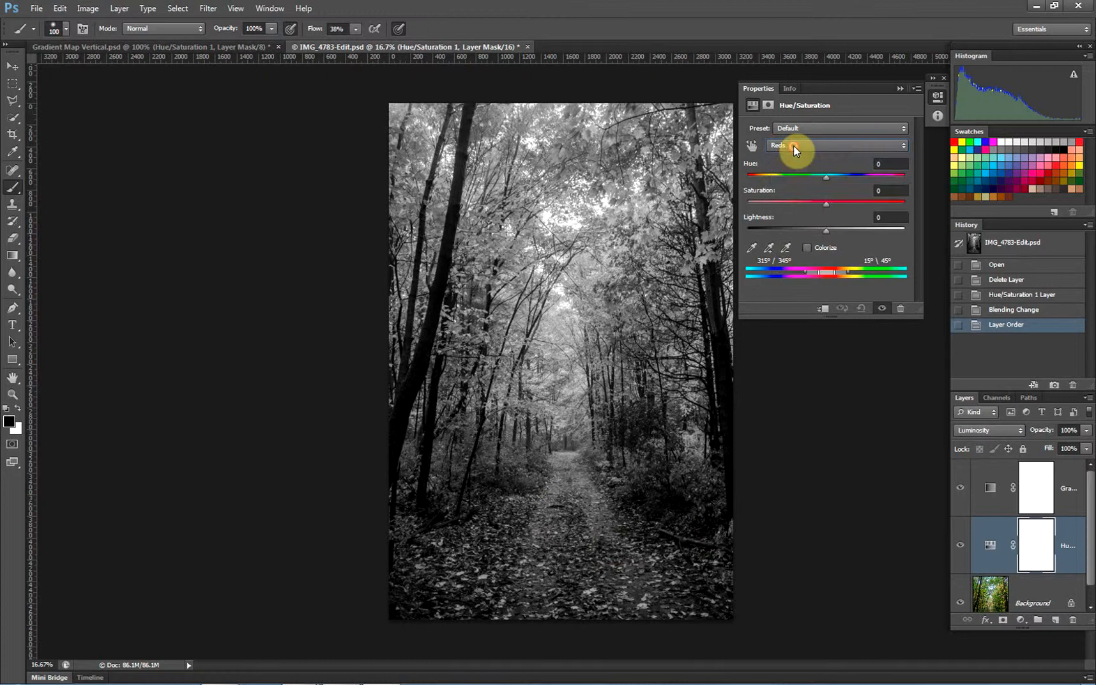
pyautogui.moveTo(826, 231); pyautogui.dragTo(762, 231)
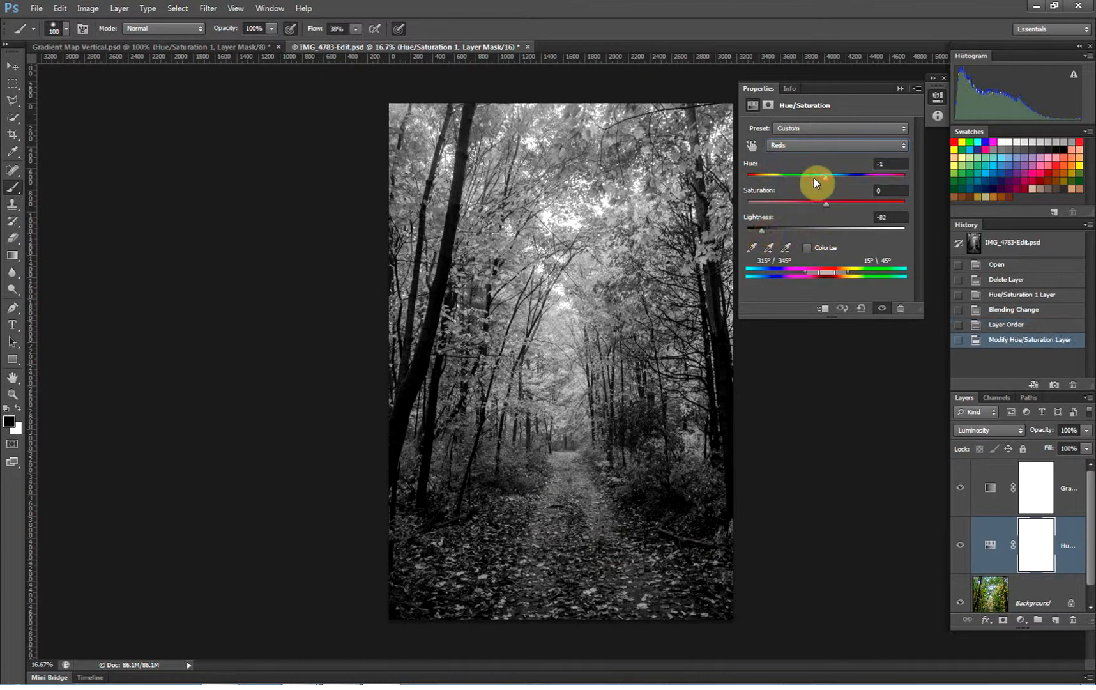
pyautogui.moveTo(862, 180); pyautogui.dragTo(761, 181)
pyautogui.moveTo(744, 231); pyautogui.dragTo(721, 230)
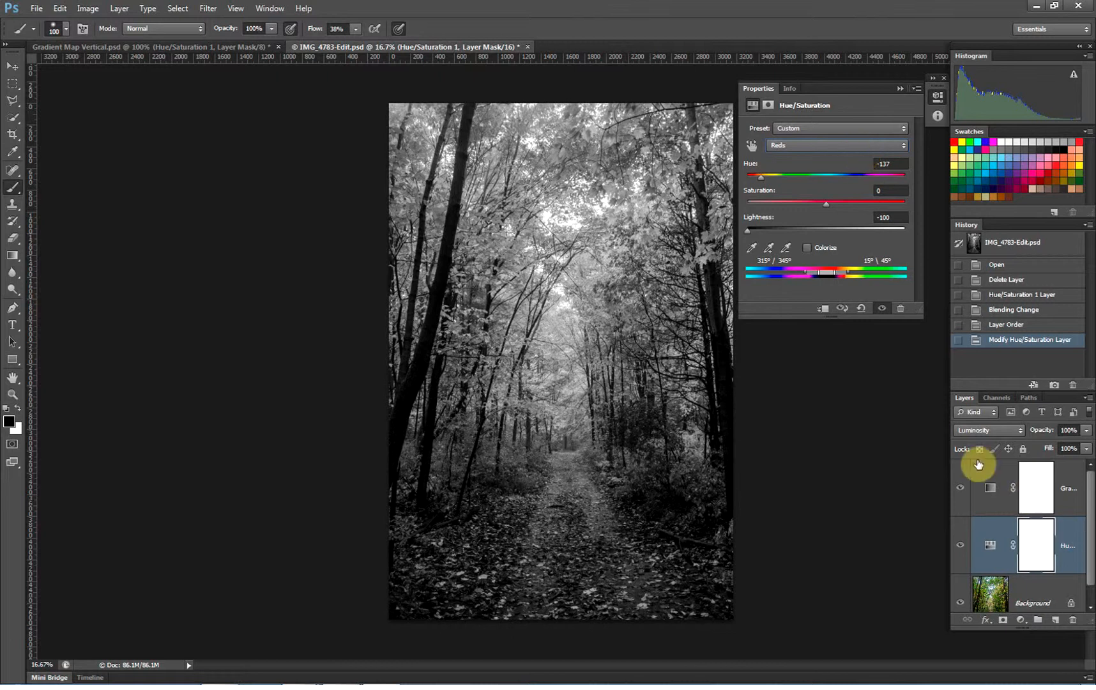
# Raise the Lightness of the Yellows range in the Hue/Saturation layer to +84
pyautogui.click(820, 147)
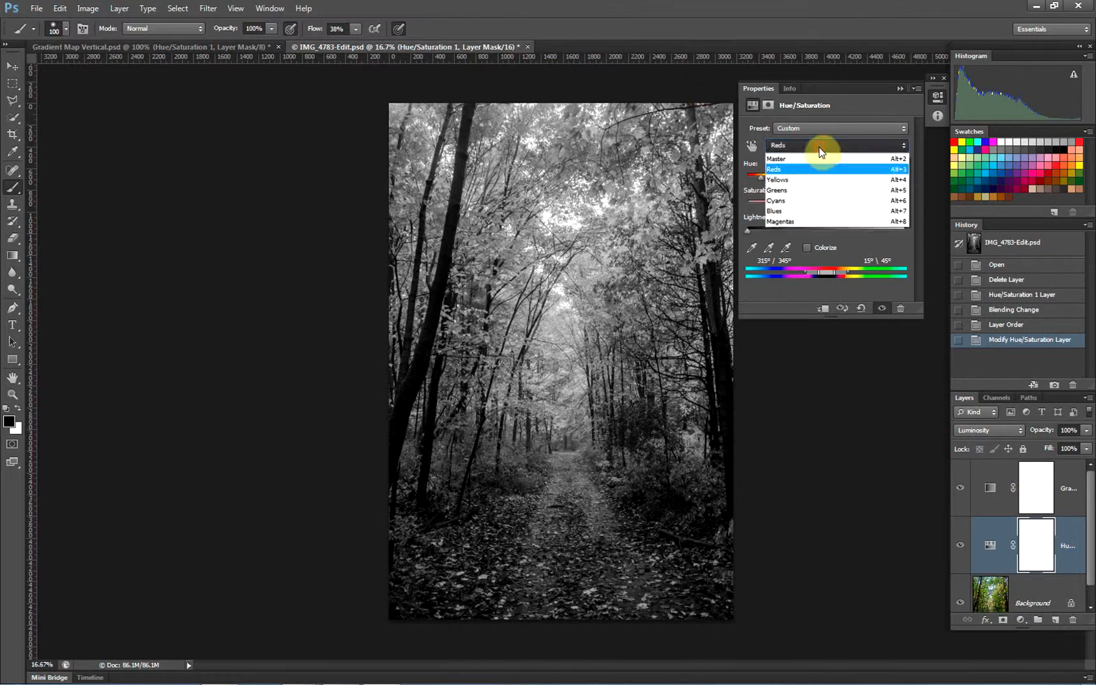
pyautogui.click(808, 186)
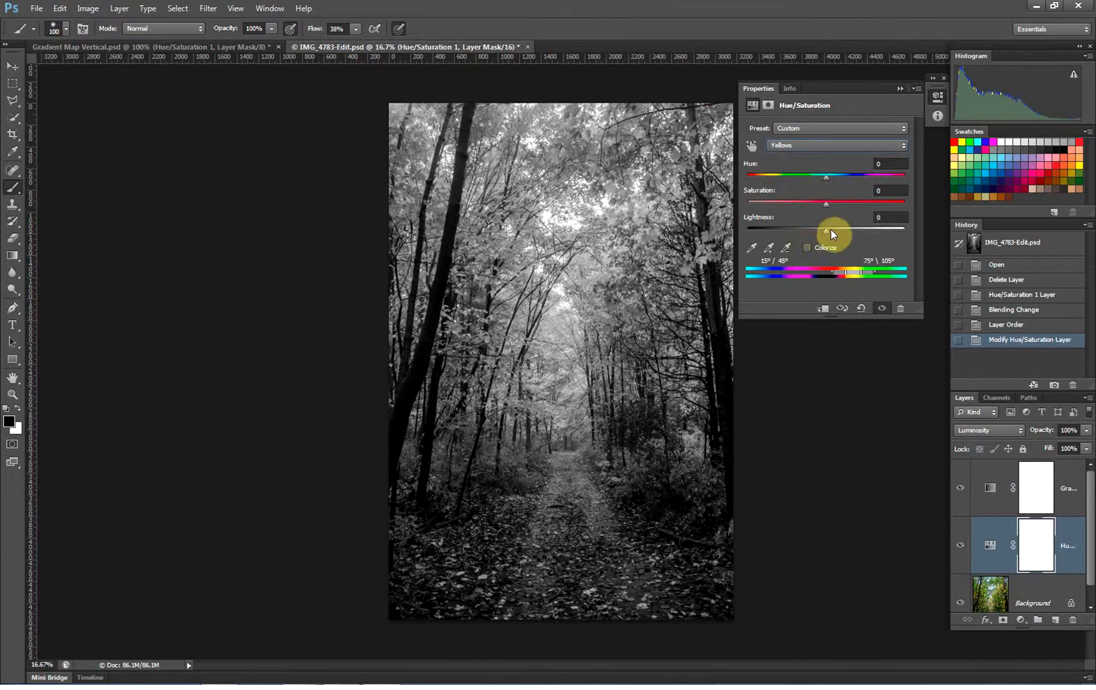
pyautogui.moveTo(825, 231); pyautogui.dragTo(885, 233)
pyautogui.moveTo(802, 236); pyautogui.dragTo(921, 236)
pyautogui.moveTo(812, 233); pyautogui.dragTo(895, 231)
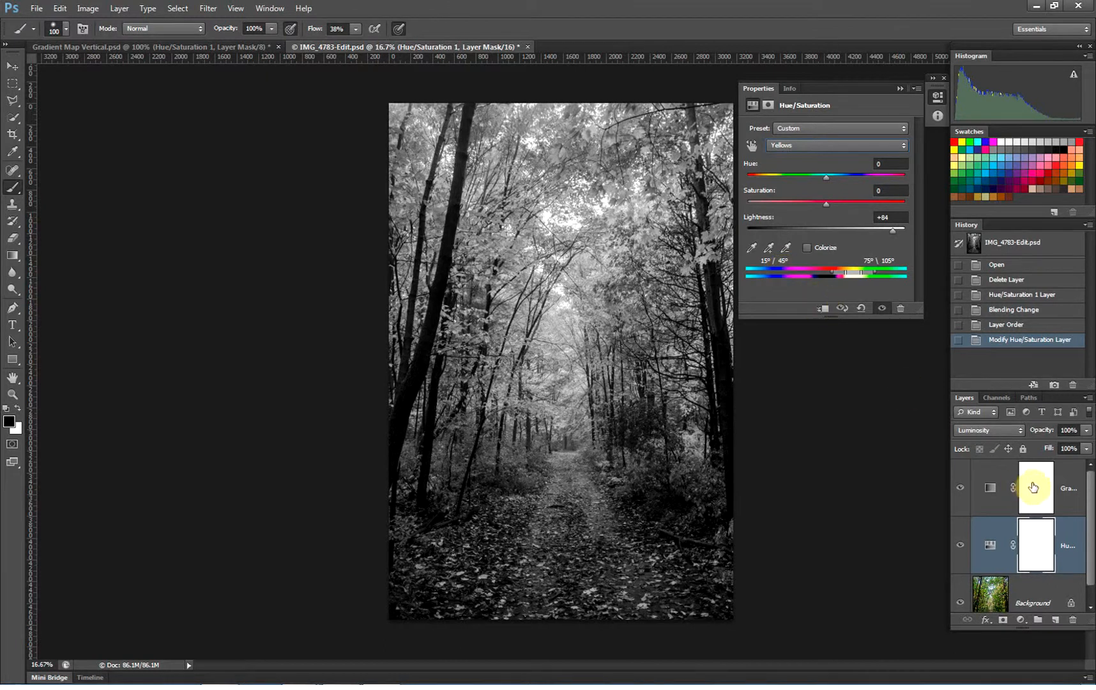
# Group the Gradient Map and Hue/Saturation layers together and expand the group to show both layers
pyautogui.click(1067, 491)
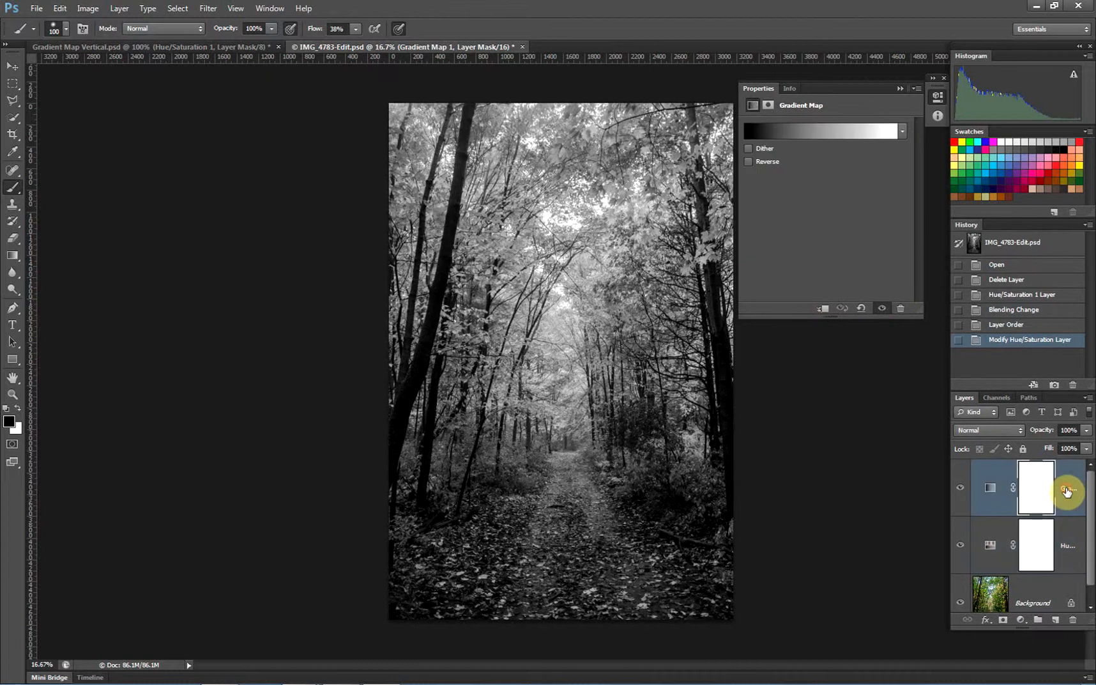
pyautogui.keyDown('shift'); pyautogui.click(1066, 547); pyautogui.keyUp('shift')
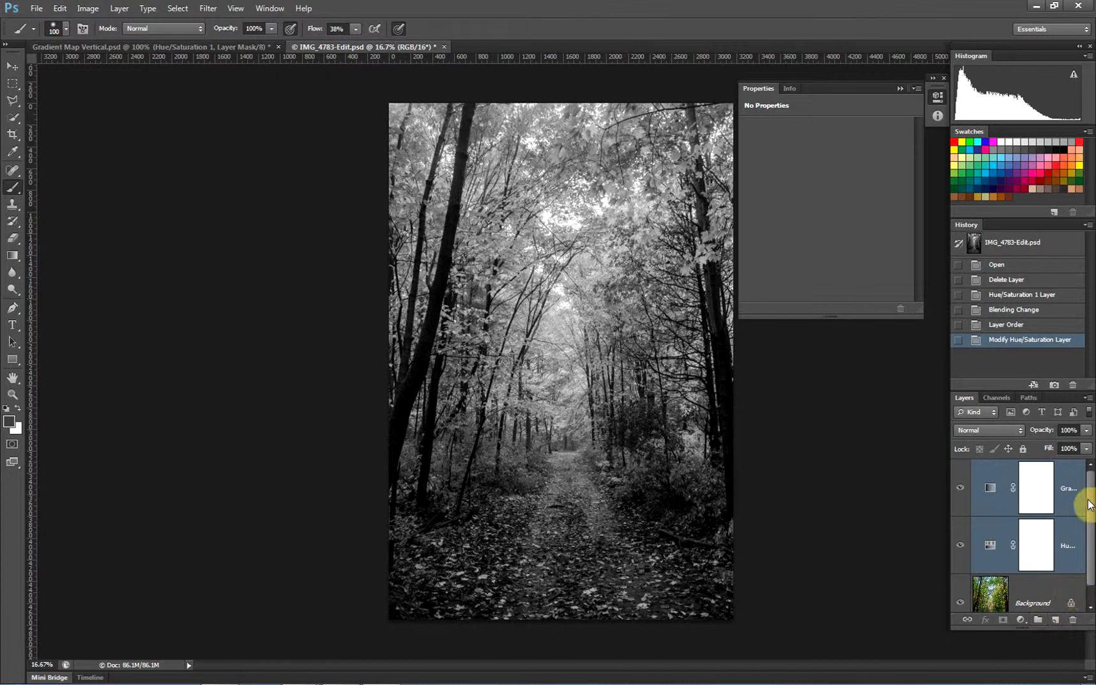
pyautogui.moveTo(1069, 494); pyautogui.dragTo(1039, 620)
pyautogui.click(976, 468)
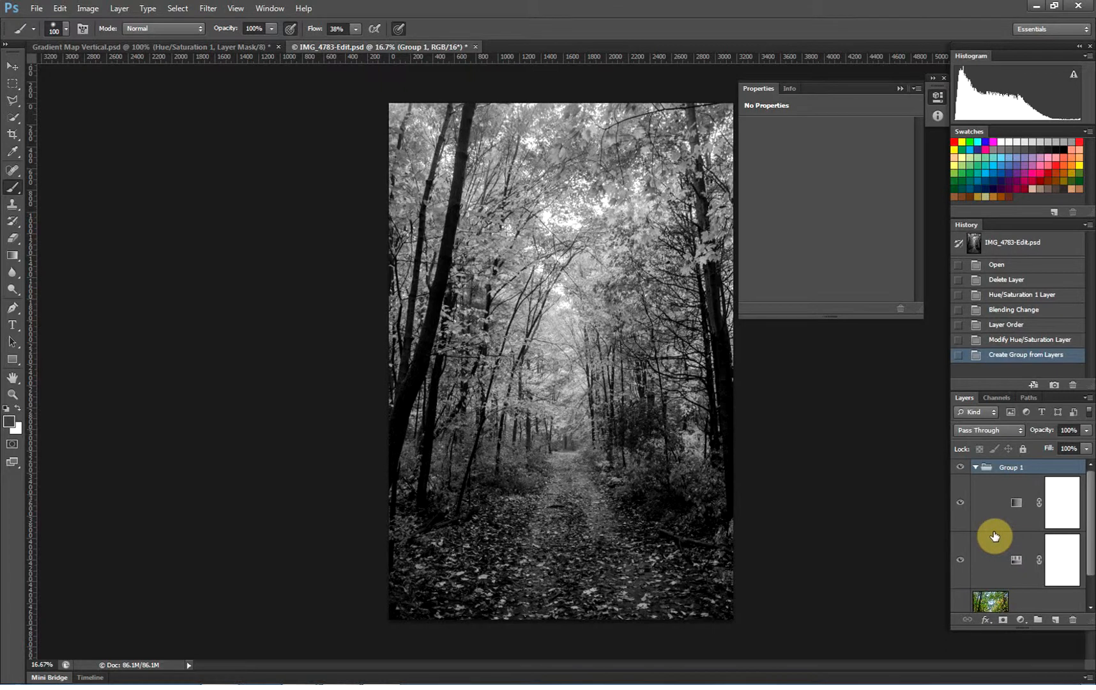
# Compare the forest photo with Group 1 hidden and shown
pyautogui.click(960, 469)
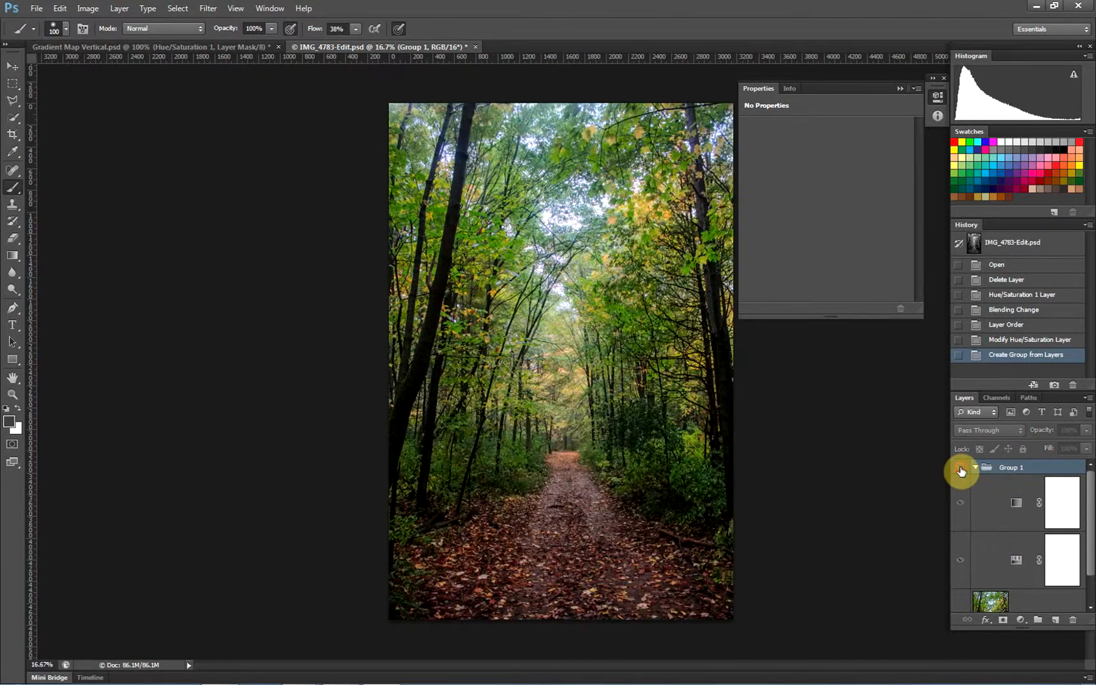
pyautogui.click(960, 468)
pyautogui.click(961, 468)
pyautogui.click(961, 470)
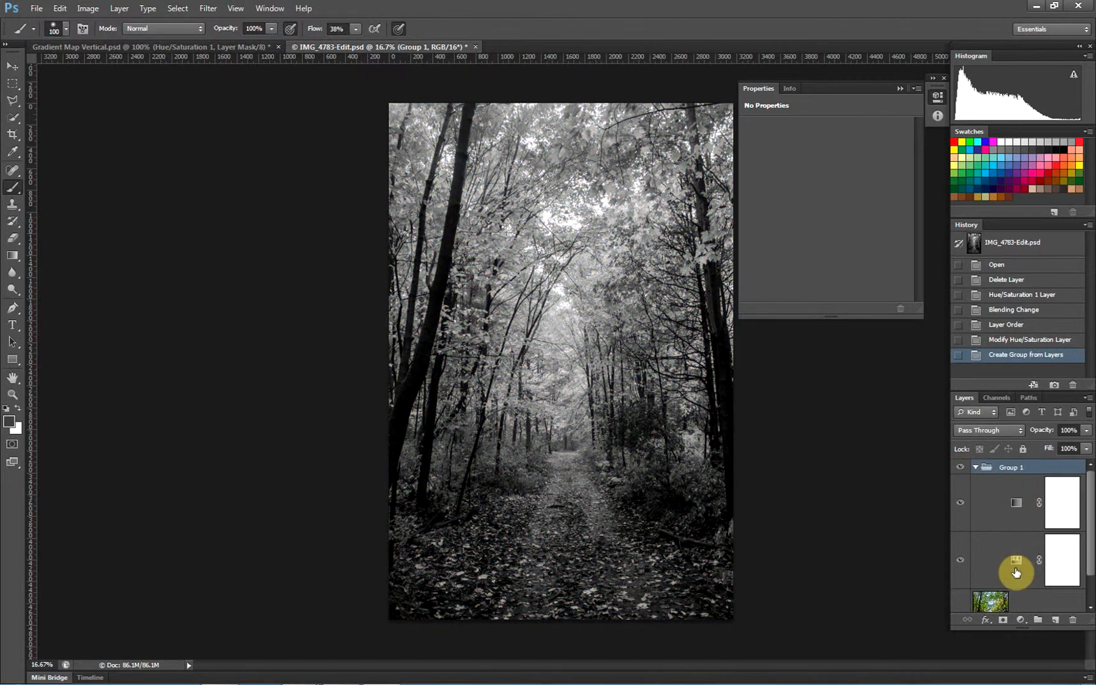
pyautogui.click(961, 469)
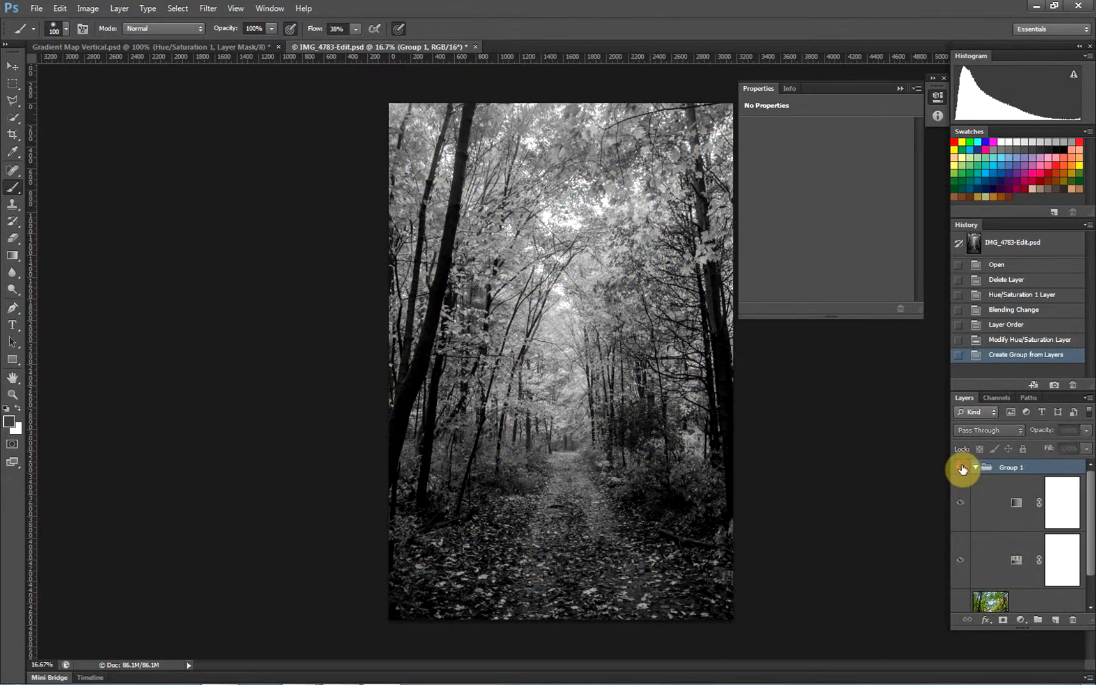
pyautogui.click(960, 468)
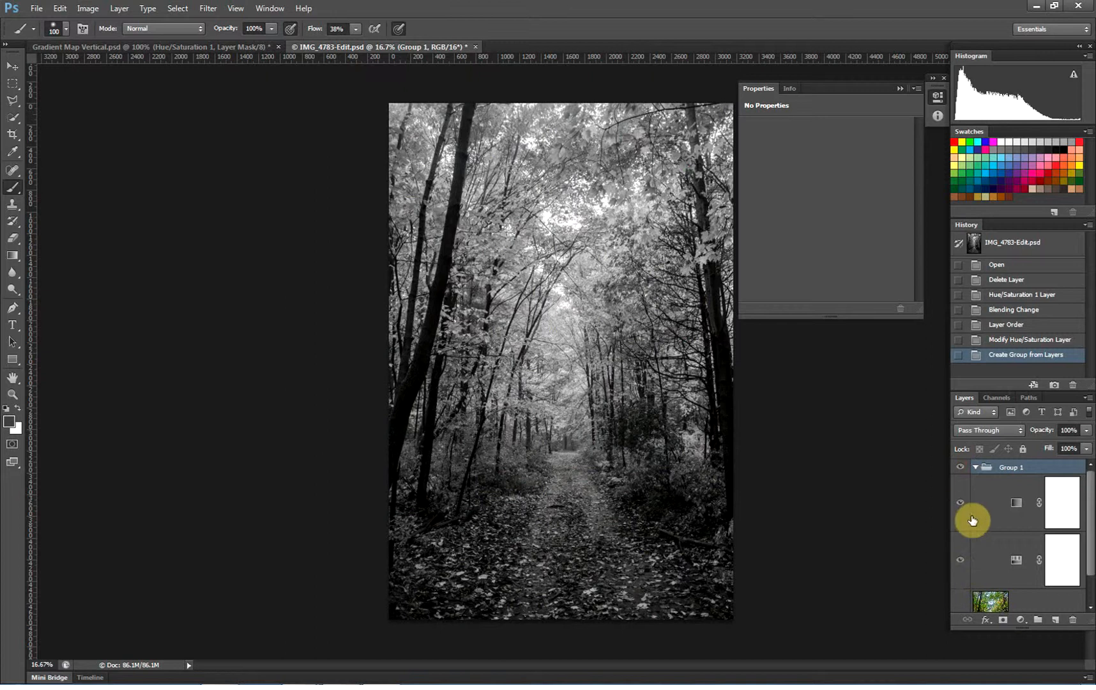
pyautogui.click(961, 468)
pyautogui.click(960, 468)
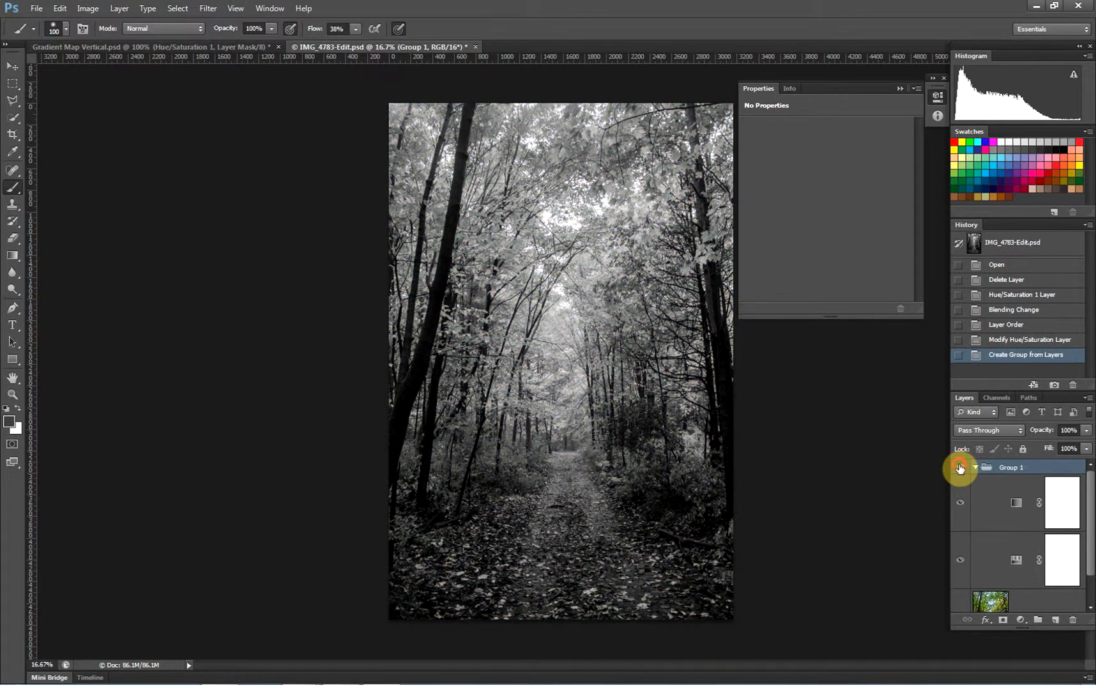
pyautogui.click(961, 468)
pyautogui.click(960, 468)
pyautogui.click(960, 469)
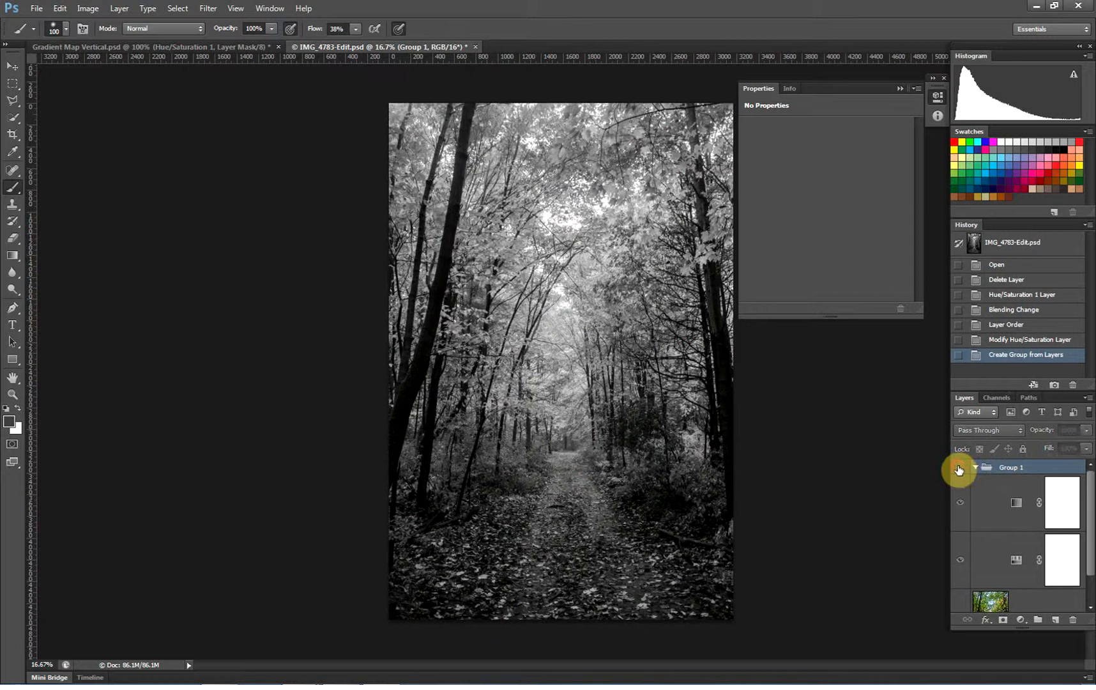
pyautogui.click(960, 469)
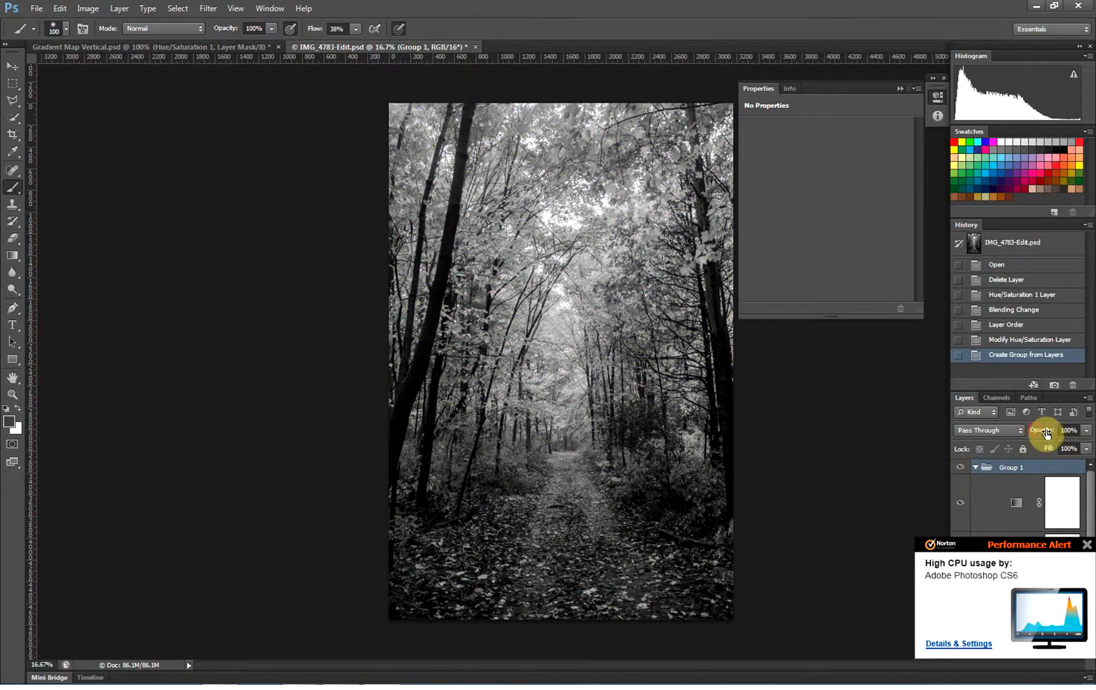
# Dismiss the Norton performance alert, try a lower opacity on Group 1, and return it to 100%
pyautogui.click(1087, 545)
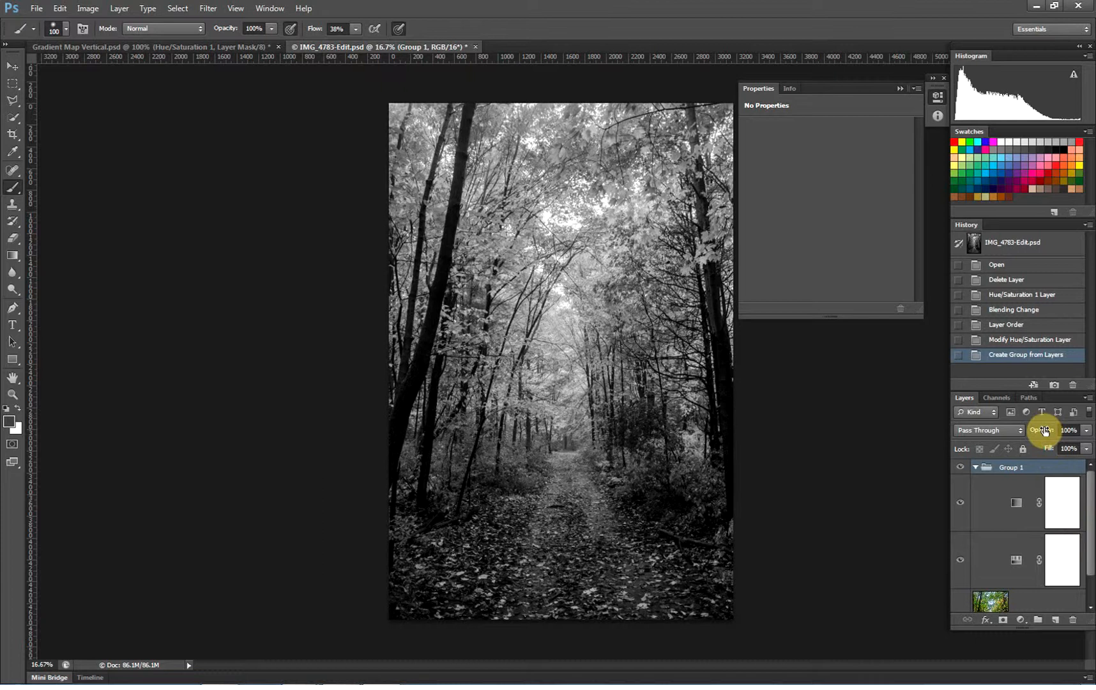
pyautogui.moveTo(1045, 431)
pyautogui.mouseDown()
pyautogui.moveTo(1013, 434)
pyautogui.moveTo(1059, 431)
pyautogui.moveTo(1045, 433)
pyautogui.mouseUp()
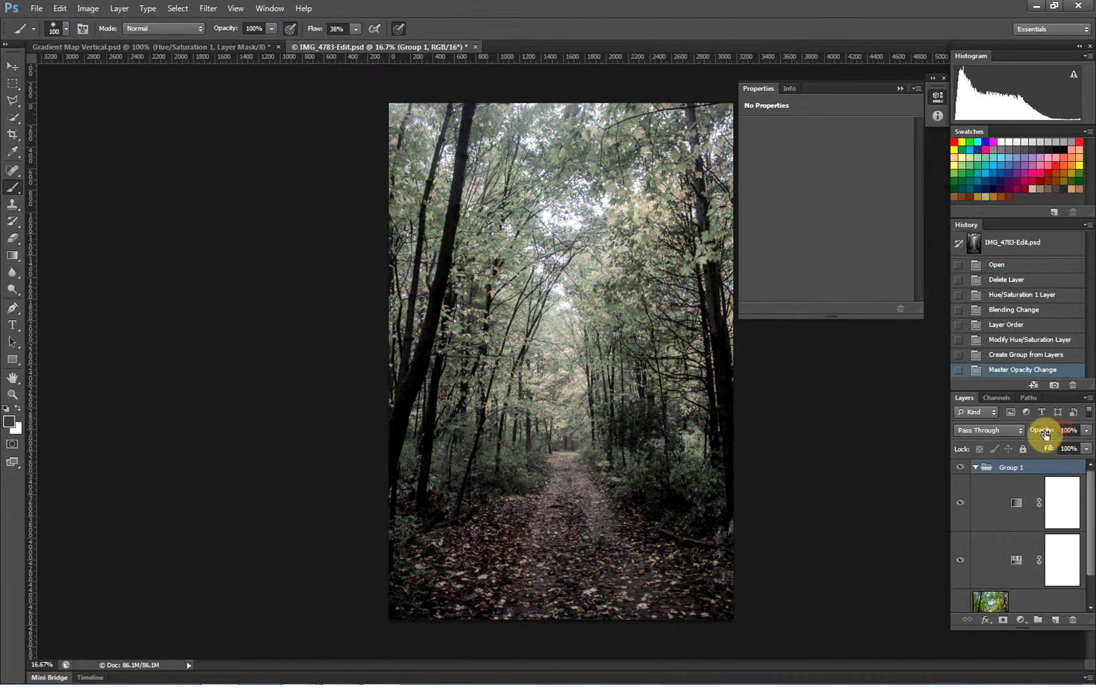
# Add a layer mask to Group 1 and paint black with a 500 px brush over the upper-left trees to reveal their color
pyautogui.click(1004, 620)
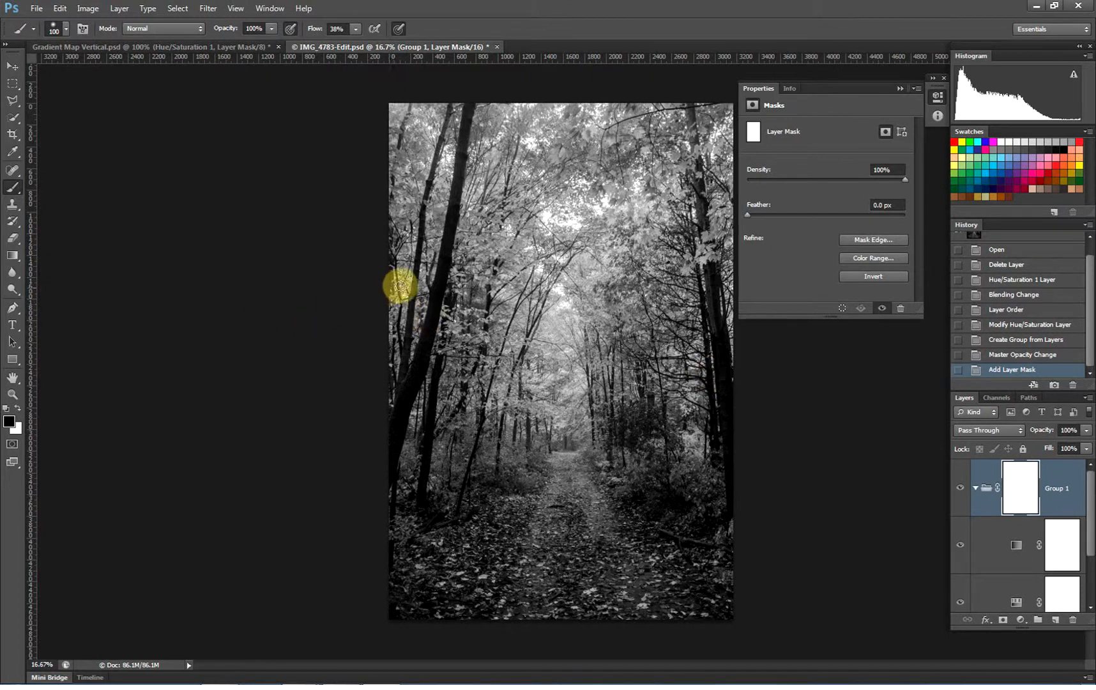
pyautogui.press(']')
pyautogui.press(']')
pyautogui.press(']')
pyautogui.press(']')
pyautogui.press(']')
pyautogui.press(']')
pyautogui.press(']')
pyautogui.press(']')
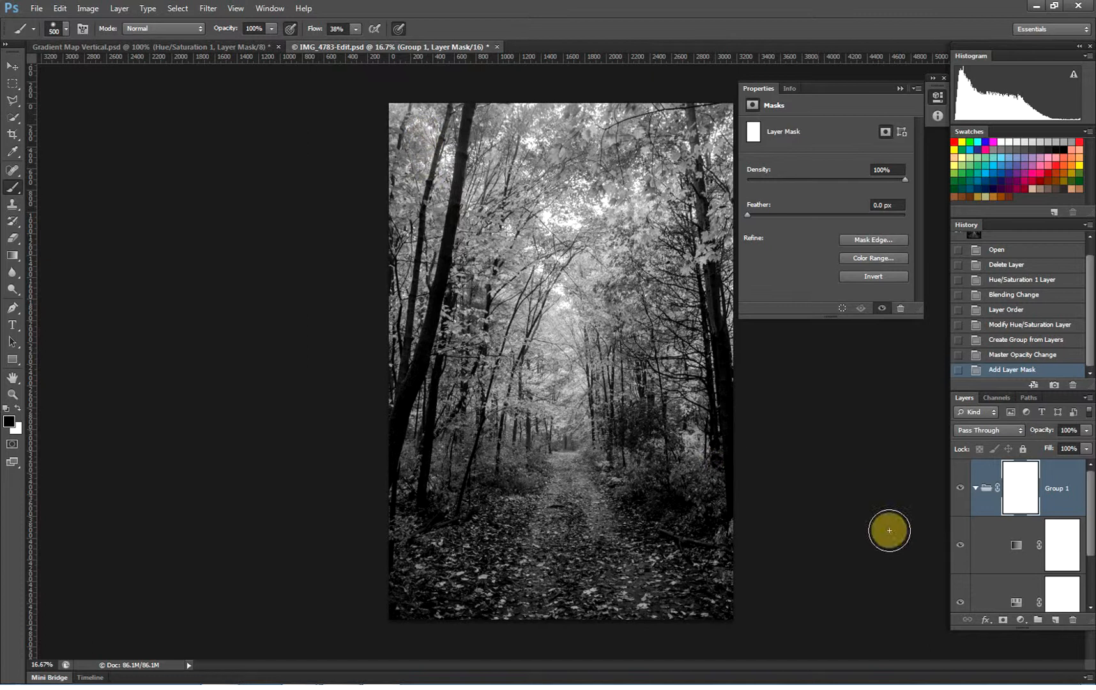
pyautogui.moveTo(416, 115)
pyautogui.mouseDown()
pyautogui.moveTo(411, 257)
pyautogui.moveTo(407, 154)
pyautogui.moveTo(431, 118)
pyautogui.moveTo(468, 121)
pyautogui.moveTo(387, 137)
pyautogui.moveTo(463, 113)
pyautogui.moveTo(447, 267)
pyautogui.moveTo(471, 172)
pyautogui.moveTo(453, 143)
pyautogui.moveTo(411, 368)
pyautogui.moveTo(415, 318)
pyautogui.moveTo(391, 250)
pyautogui.moveTo(387, 387)
pyautogui.moveTo(425, 270)
pyautogui.moveTo(435, 305)
pyautogui.moveTo(415, 441)
pyautogui.moveTo(467, 271)
pyautogui.moveTo(464, 403)
pyautogui.moveTo(490, 257)
pyautogui.mouseUp()
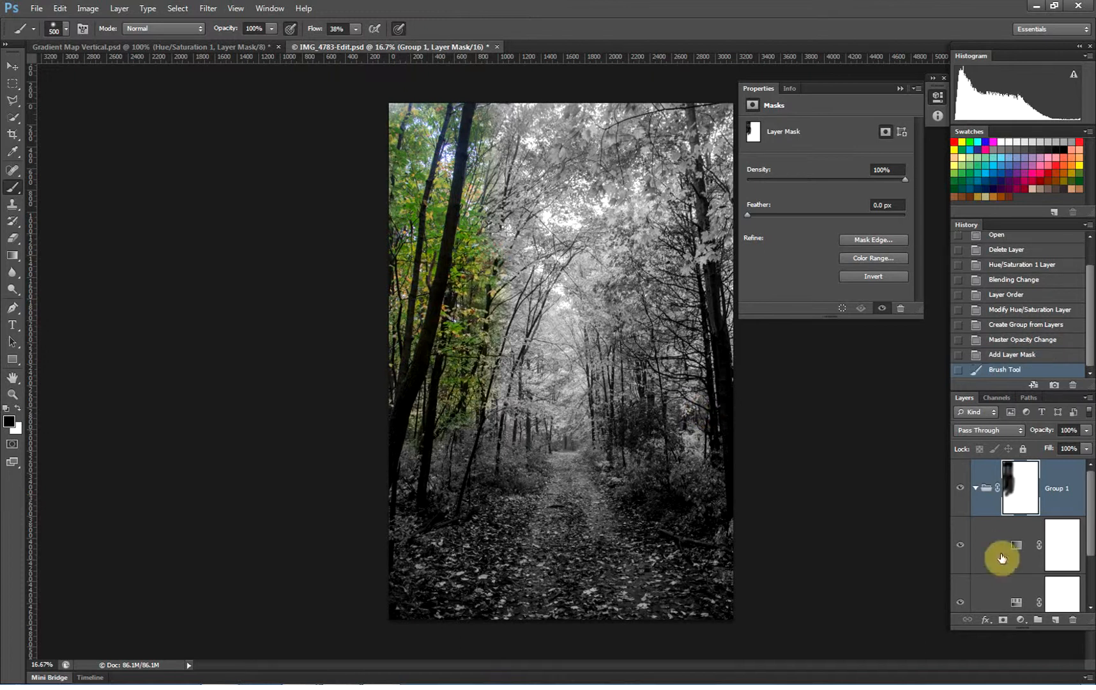
# Paint more black on Group 1's mask over the left undergrowth and the upper central and right foliage to reveal color
pyautogui.click(1061, 550)
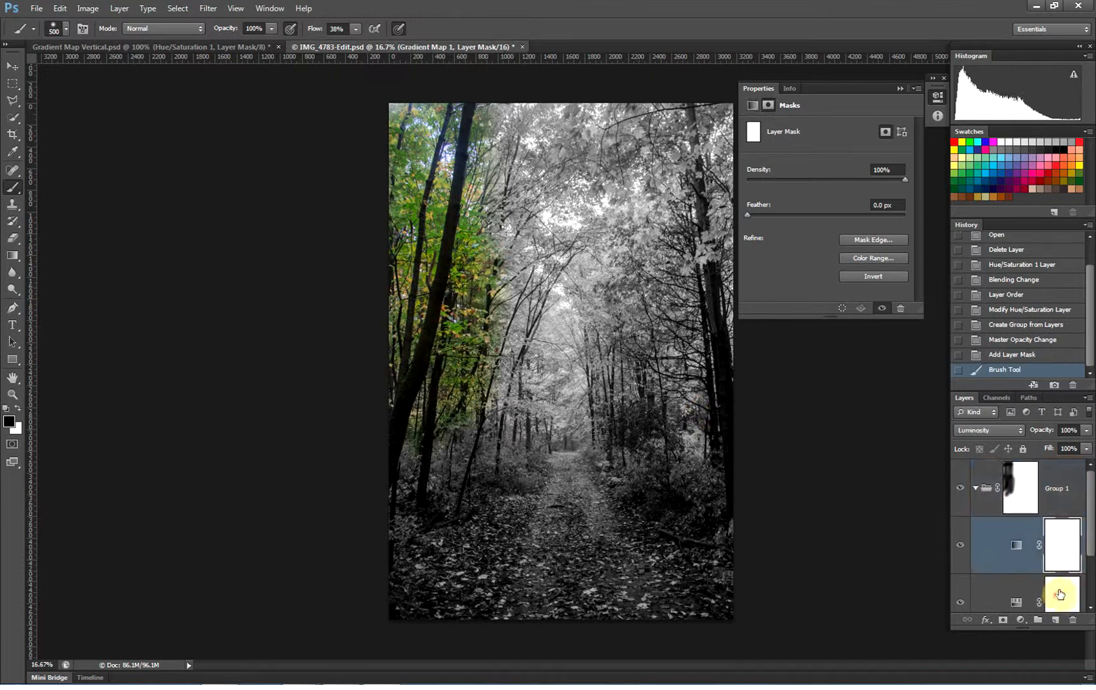
pyautogui.click(1060, 594)
pyautogui.click(1060, 536)
pyautogui.click(1012, 474)
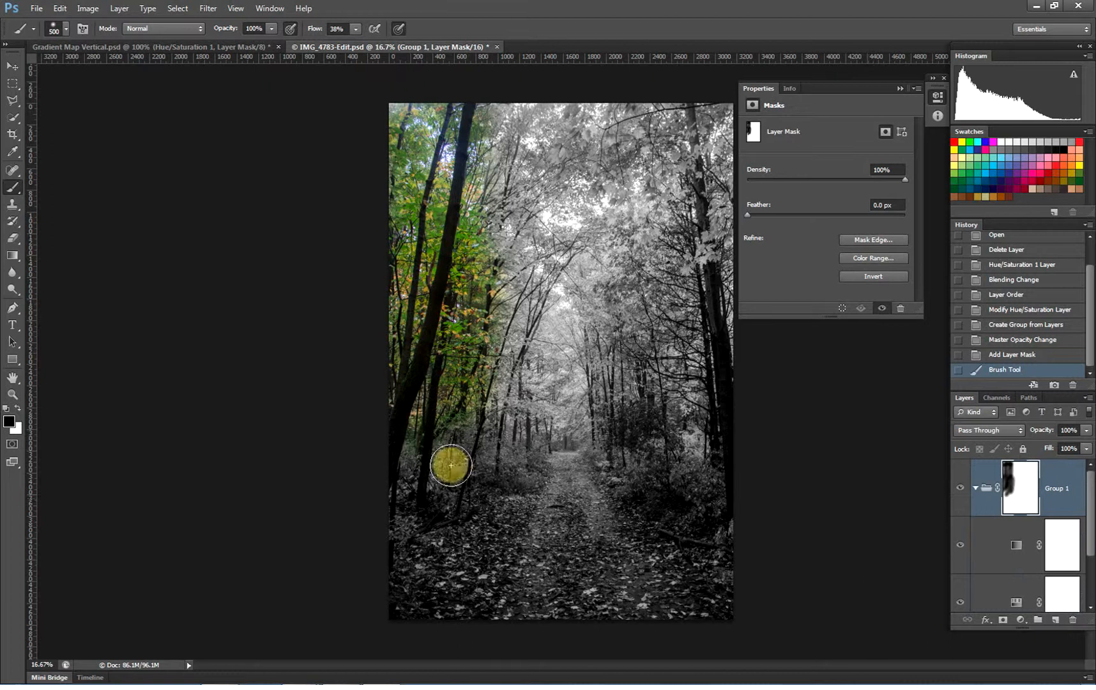
pyautogui.moveTo(451, 465)
pyautogui.mouseDown()
pyautogui.moveTo(404, 416)
pyautogui.moveTo(409, 502)
pyautogui.moveTo(438, 441)
pyautogui.moveTo(448, 493)
pyautogui.moveTo(472, 429)
pyautogui.moveTo(502, 430)
pyautogui.moveTo(522, 463)
pyautogui.moveTo(509, 294)
pyautogui.moveTo(529, 242)
pyautogui.moveTo(496, 207)
pyautogui.moveTo(500, 126)
pyautogui.moveTo(588, 116)
pyautogui.moveTo(555, 127)
pyautogui.moveTo(699, 130)
pyautogui.moveTo(628, 147)
pyautogui.moveTo(591, 224)
pyautogui.moveTo(600, 256)
pyautogui.moveTo(525, 232)
pyautogui.moveTo(595, 262)
pyautogui.moveTo(589, 294)
pyautogui.moveTo(633, 352)
pyautogui.moveTo(682, 239)
pyautogui.moveTo(825, 458)
pyautogui.mouseUp()
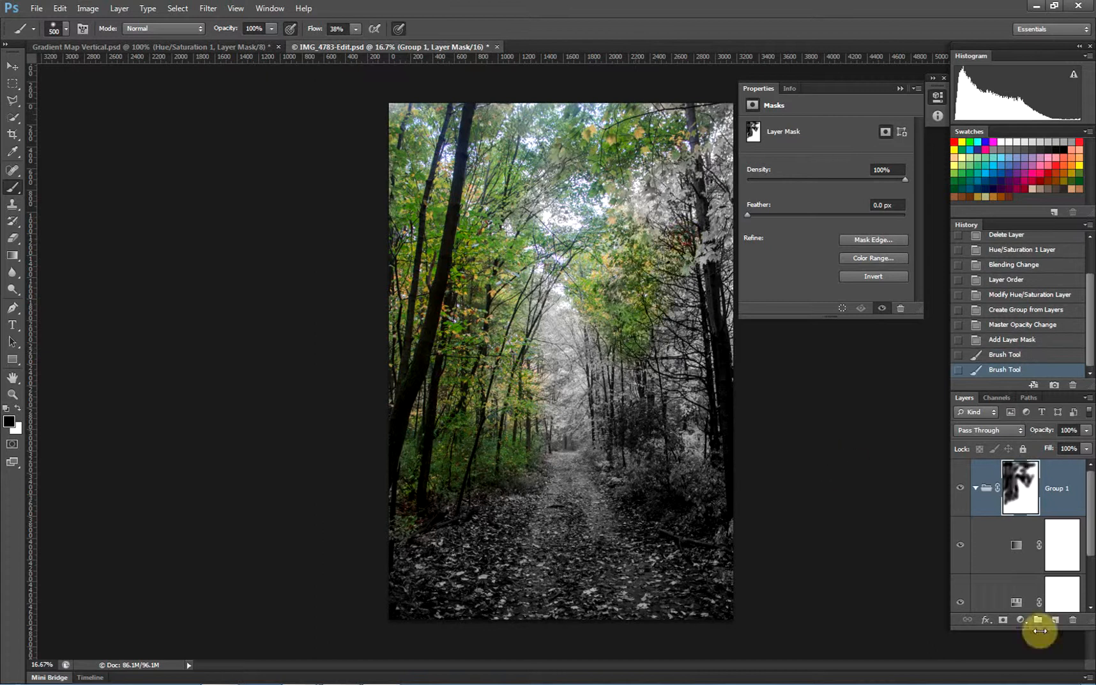